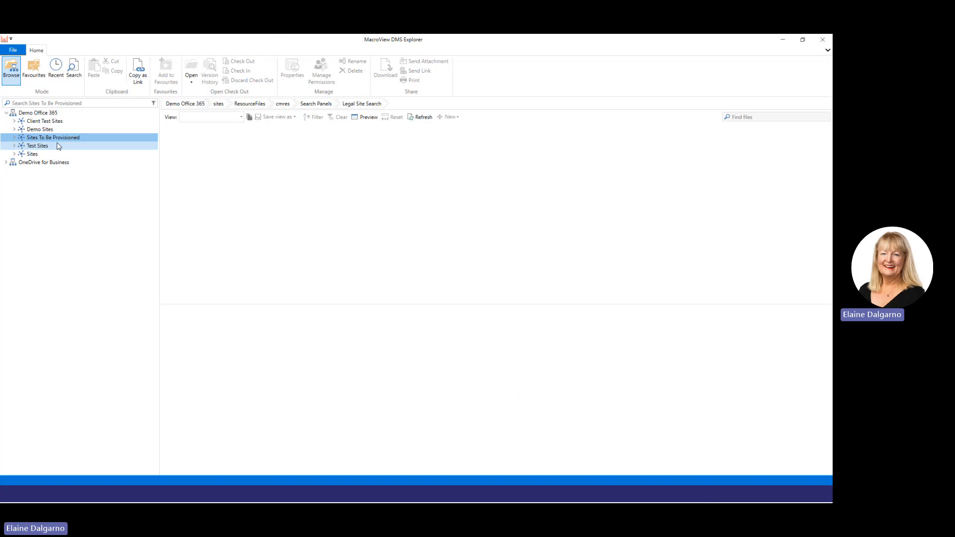
- Start provisioning a new site collection under Demo Office 365 and review the solution choices, keeping MacroView Document and Email Management
{"action": "right_click", "coordinate": [37, 114]}
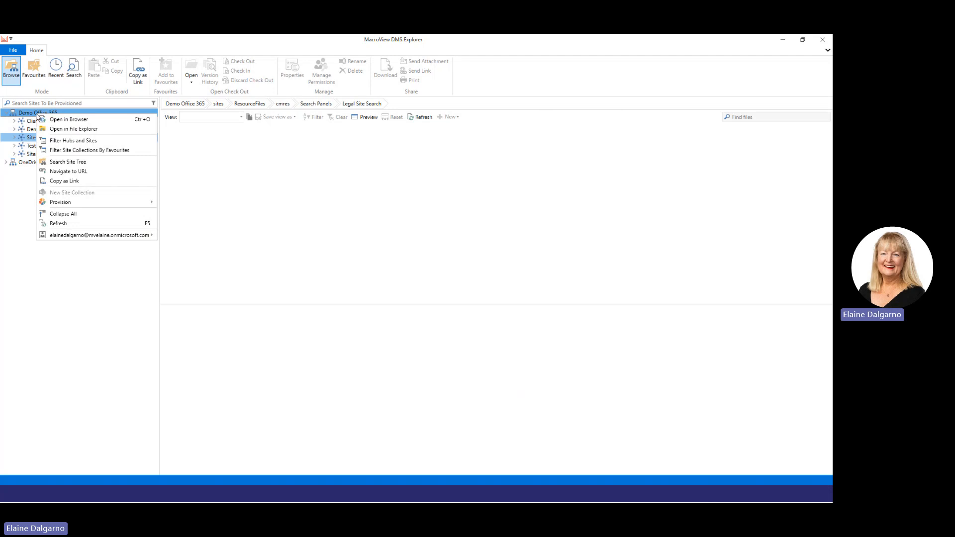
{"action": "mouse_move", "coordinate": [85, 203]}
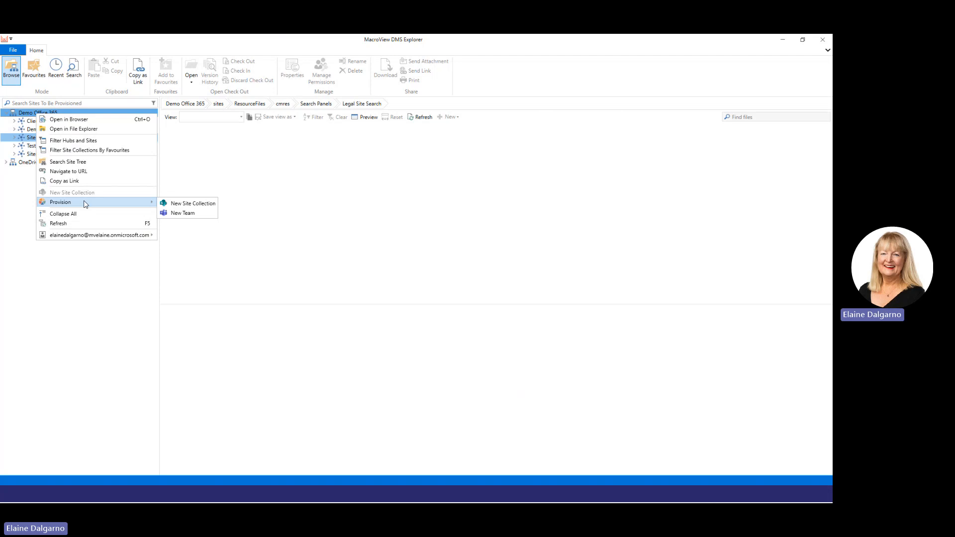
{"action": "left_click", "coordinate": [206, 208]}
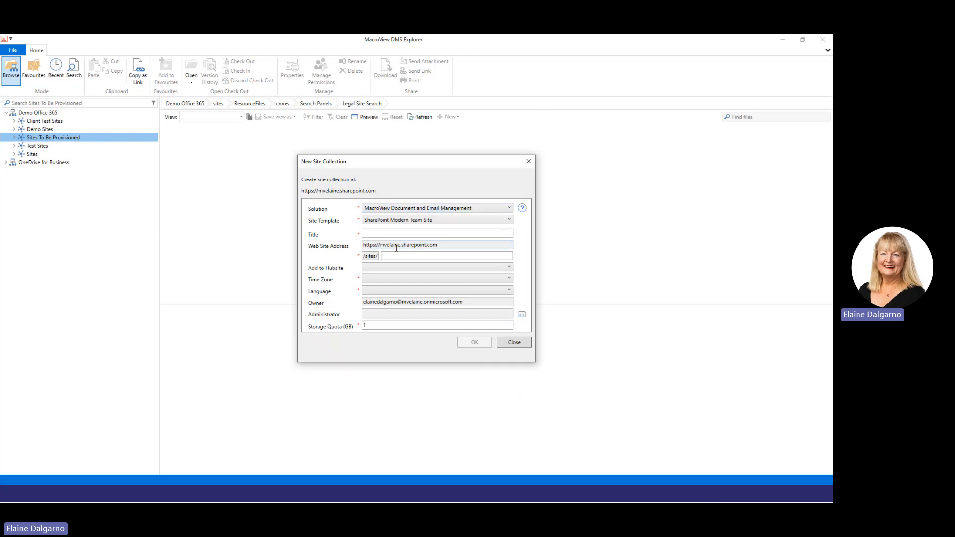
{"action": "left_click", "coordinate": [398, 211]}
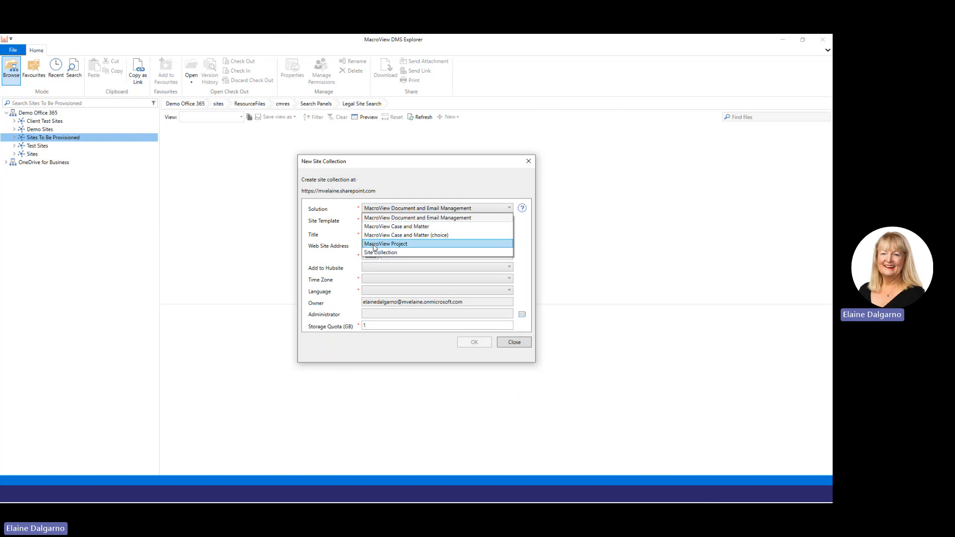
{"action": "left_click", "coordinate": [366, 163]}
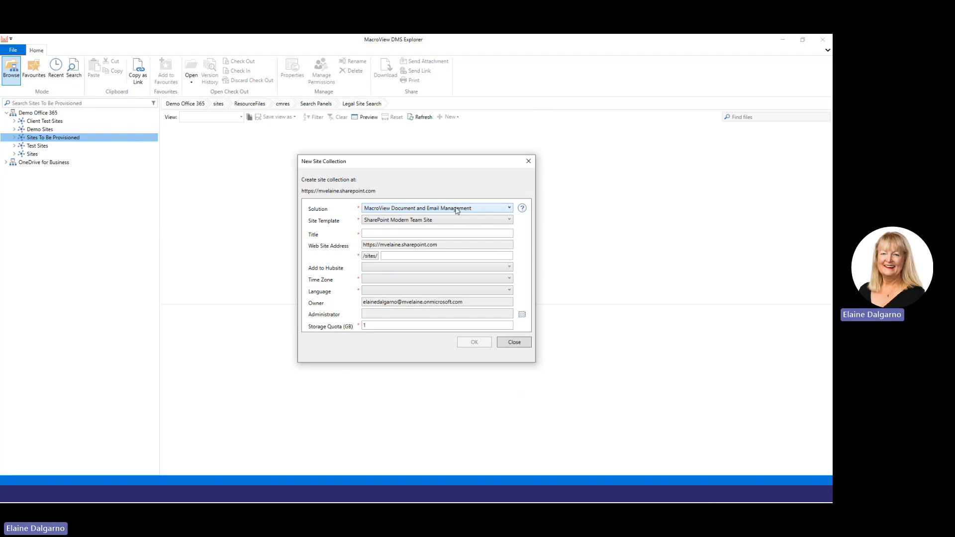
- Title the new site collection Site4MVSP and set its web address suffix to site4mvsp1124
{"action": "left_click", "coordinate": [373, 233]}
{"action": "type", "text": "Site4"}
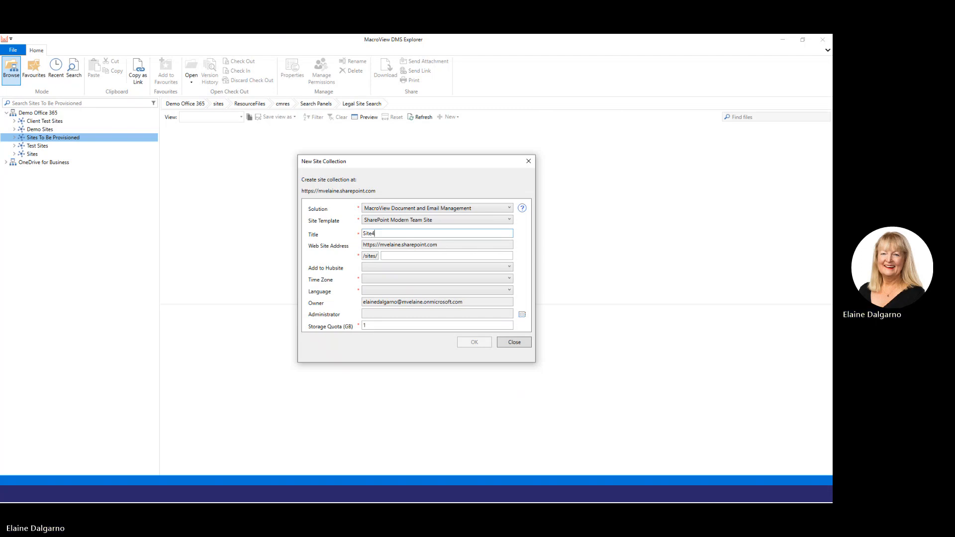
{"action": "type", "text": "MVSP"}
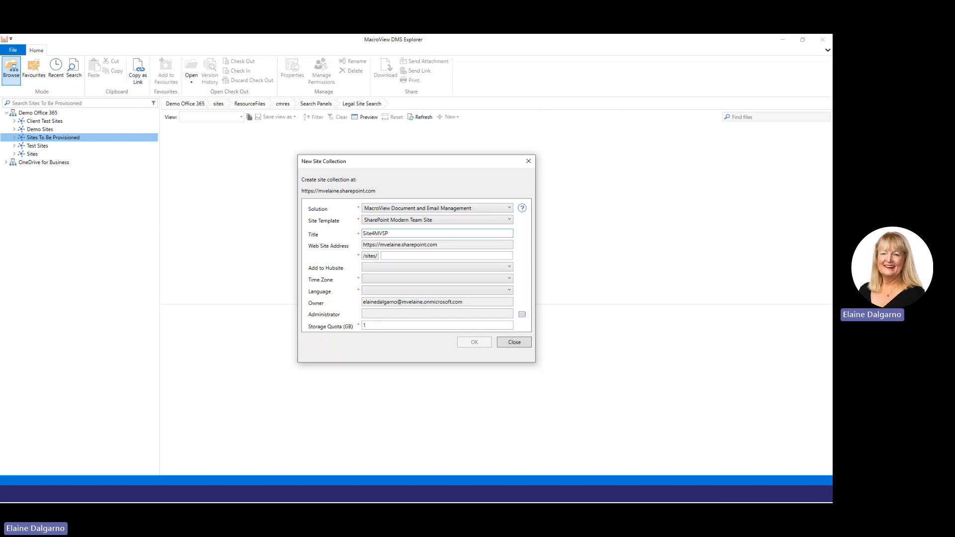
{"action": "left_click", "coordinate": [389, 255]}
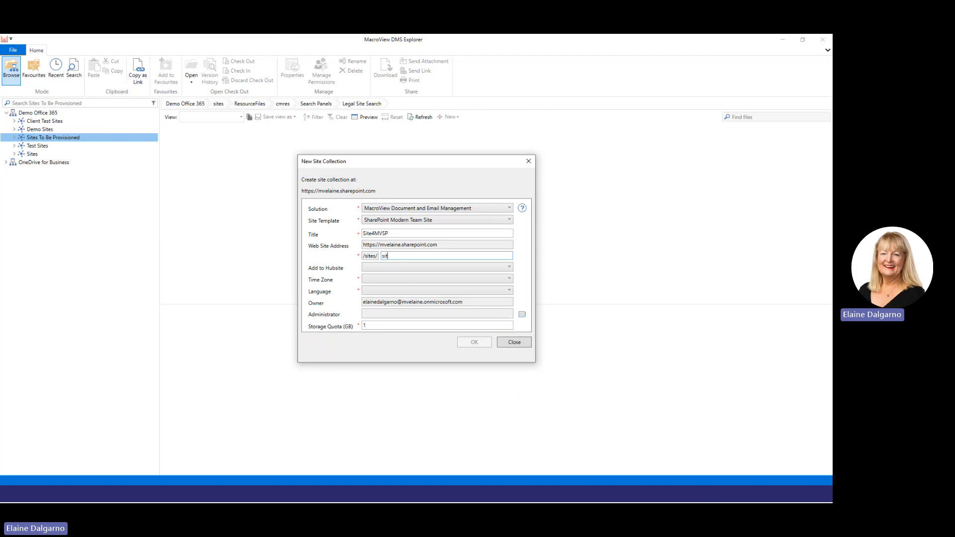
{"action": "type", "text": "site4"}
{"action": "type", "text": "msp"}
{"action": "type", "text": "vsp"}
{"action": "type", "text": "1124"}
- Assign the site collection to the Sites To Be Provisioned hub site and set its time zone to (GMT+10:00) Canberra, Melbourne, Sydney
{"action": "left_click", "coordinate": [400, 269]}
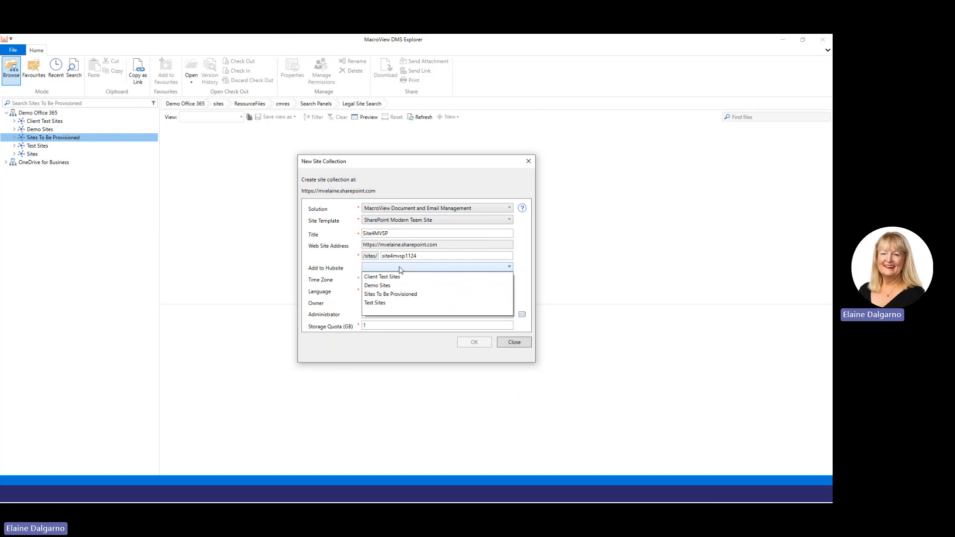
{"action": "left_click", "coordinate": [381, 297]}
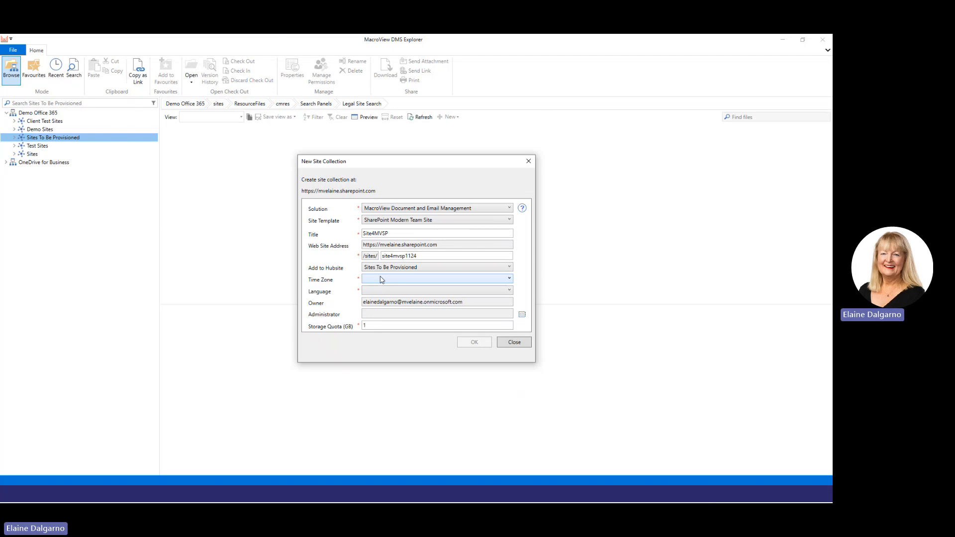
{"action": "left_click", "coordinate": [382, 279]}
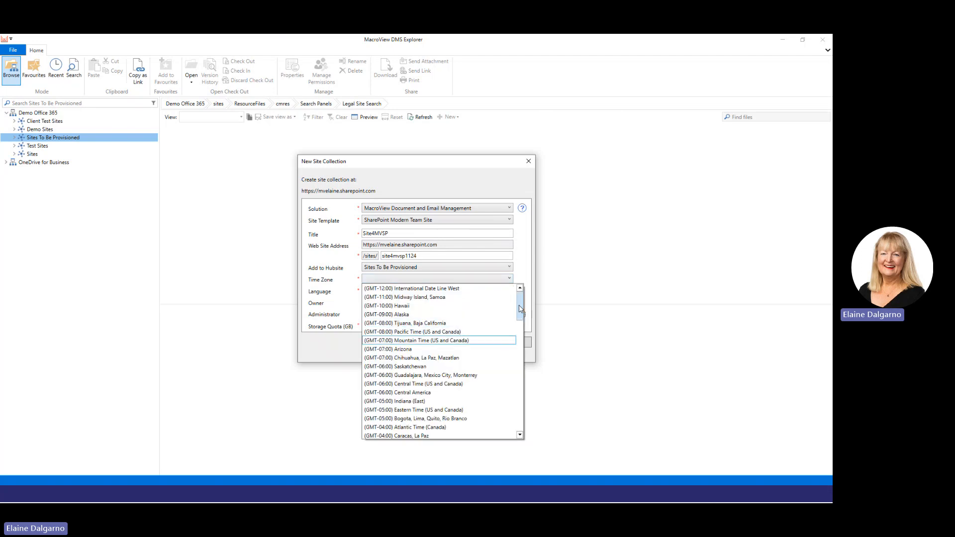
{"action": "left_click_drag", "start_coordinate": [520, 308], "coordinate": [520, 422]}
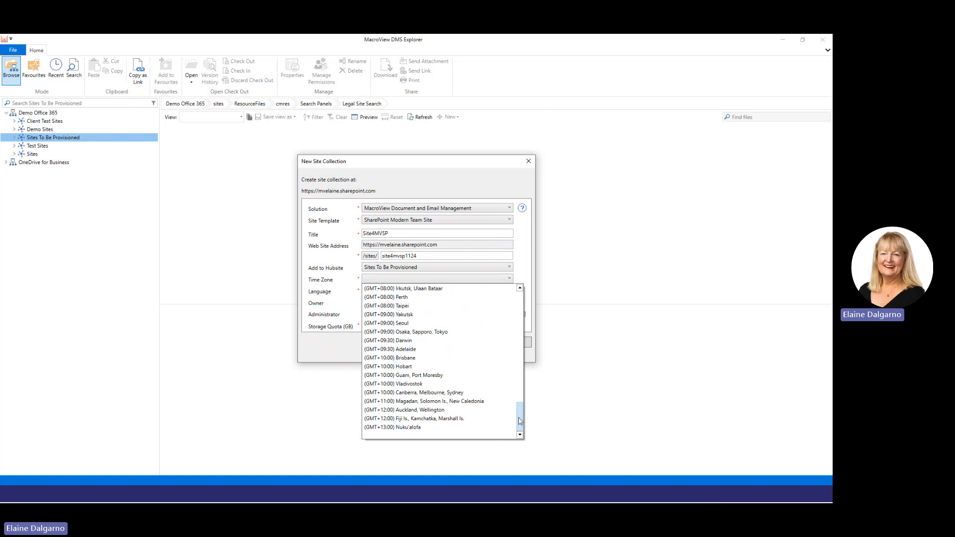
{"action": "left_click", "coordinate": [437, 392]}
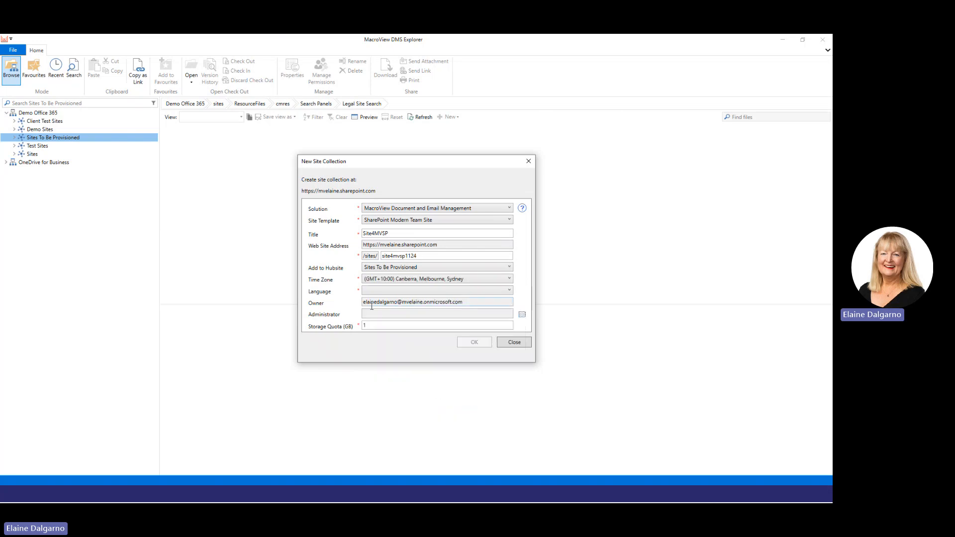
- Set the language to English, then create the site collection and go to it in the site tree
{"action": "left_click", "coordinate": [381, 290]}
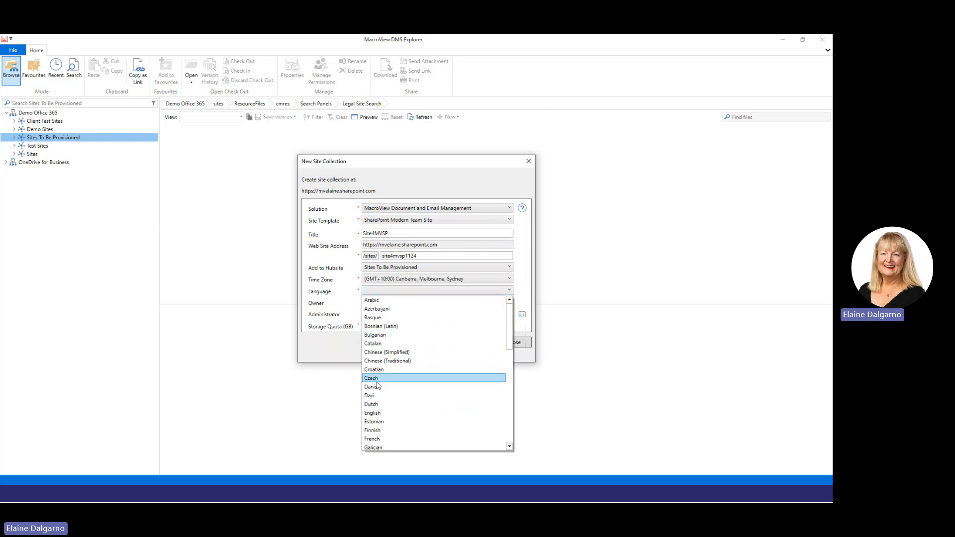
{"action": "left_click", "coordinate": [374, 414]}
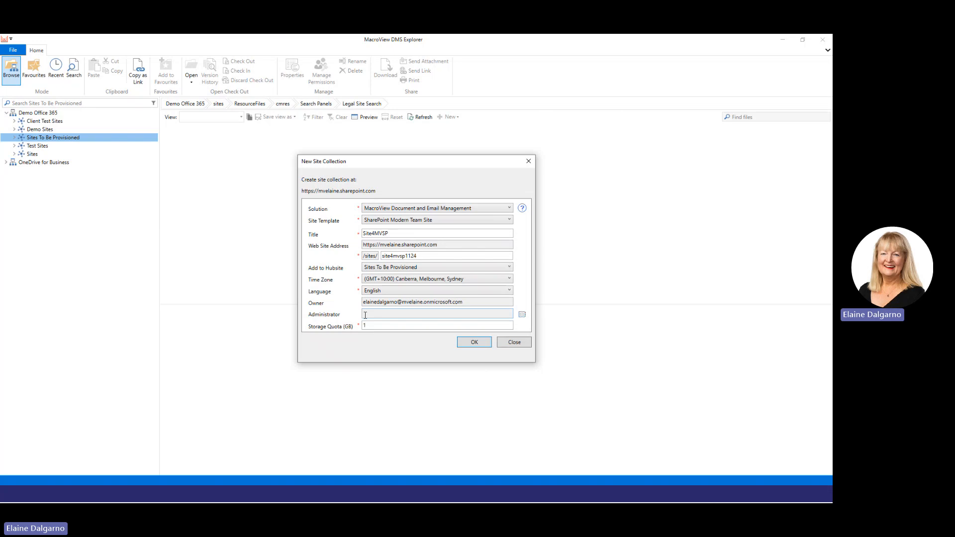
{"action": "left_click", "coordinate": [483, 345]}
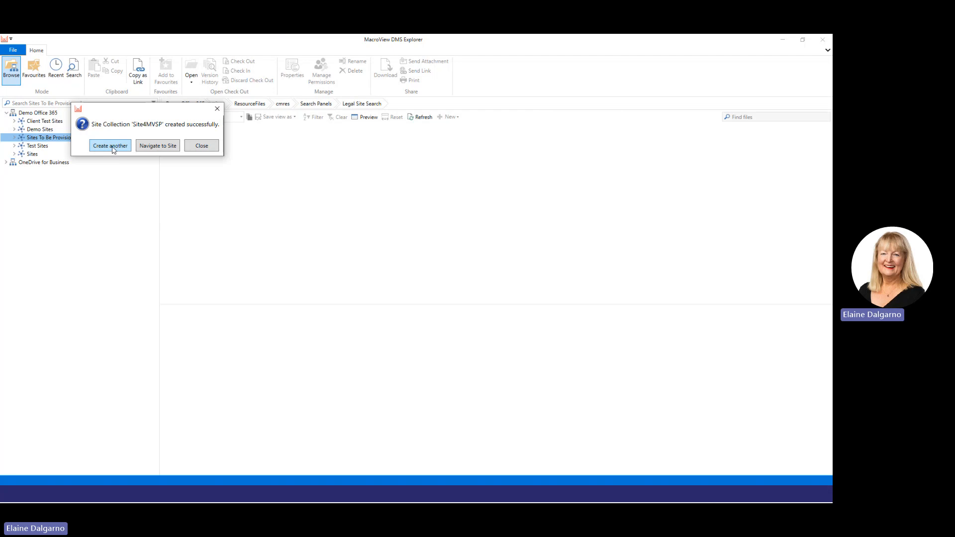
{"action": "left_click", "coordinate": [154, 148]}
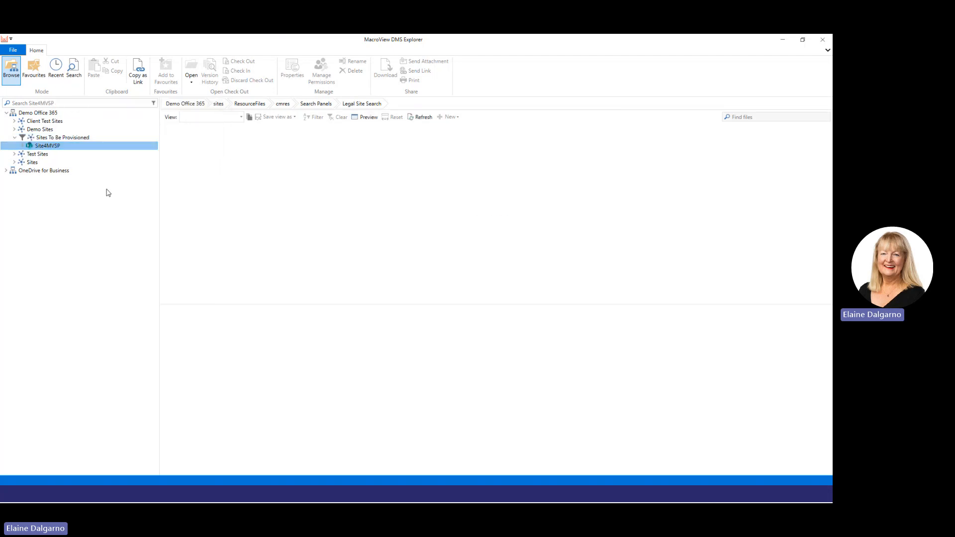
- Provision a MacroView Documents and Emails library in Site4MVSP with the title MacroView and the URL suffix macroview
{"action": "right_click", "coordinate": [49, 147]}
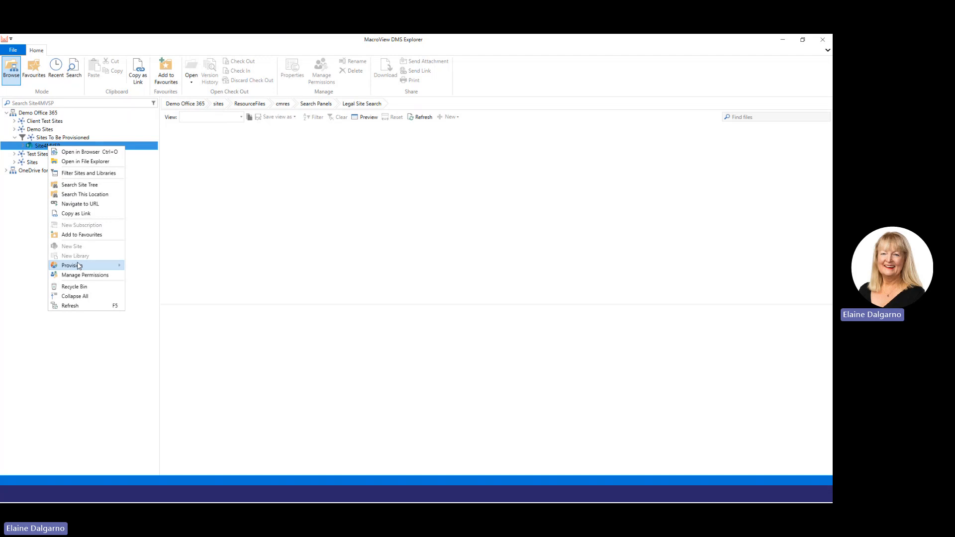
{"action": "mouse_move", "coordinate": [79, 267]}
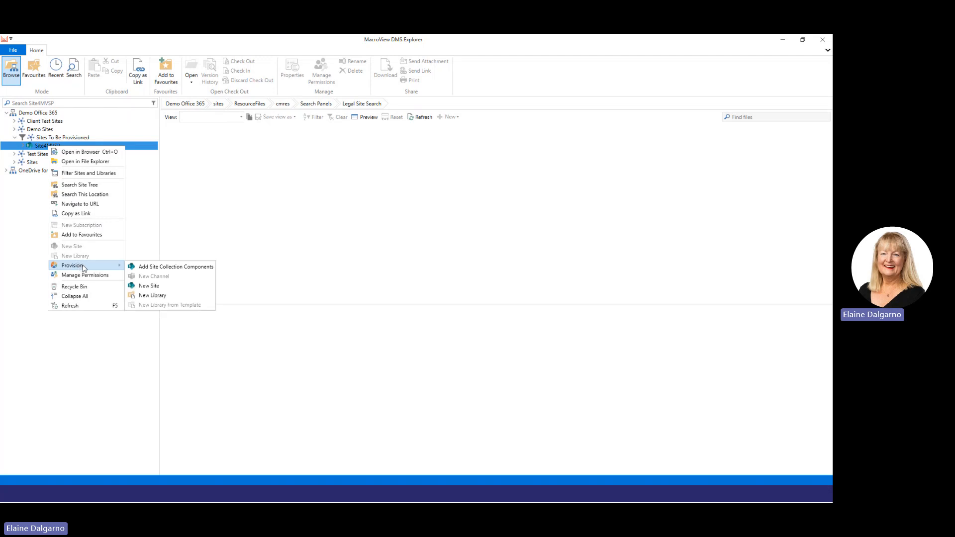
{"action": "left_click", "coordinate": [155, 297]}
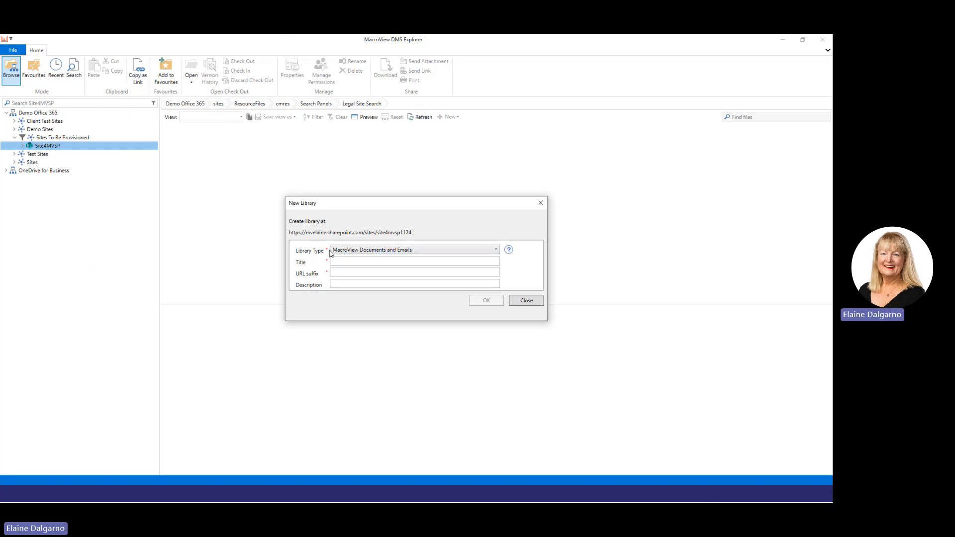
{"action": "left_click", "coordinate": [366, 265]}
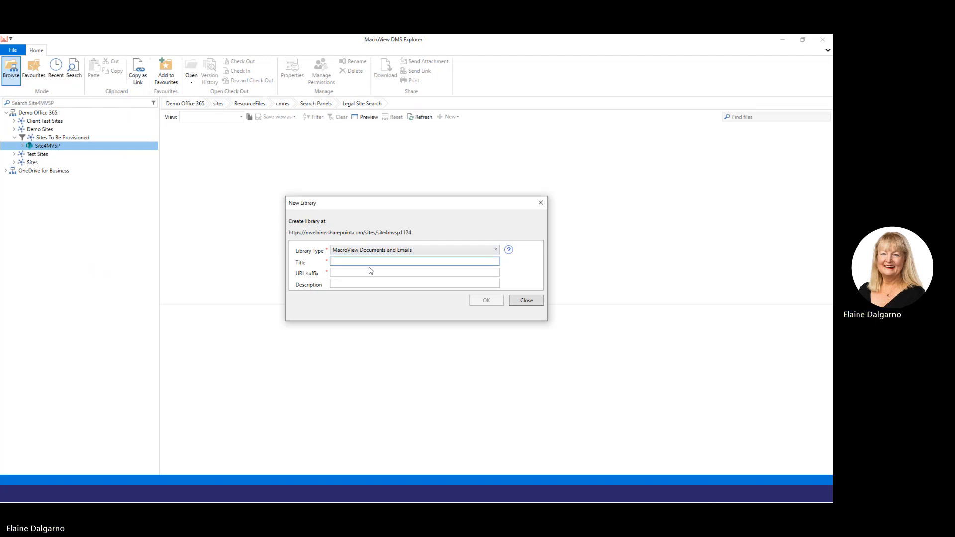
{"action": "type", "text": "MacroView"}
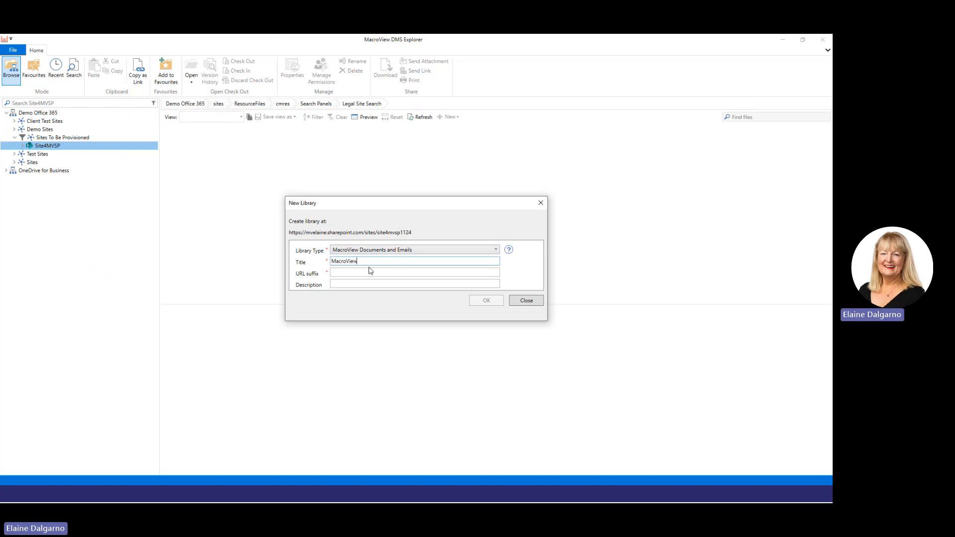
{"action": "left_click", "coordinate": [369, 272]}
{"action": "type", "text": "macroview"}
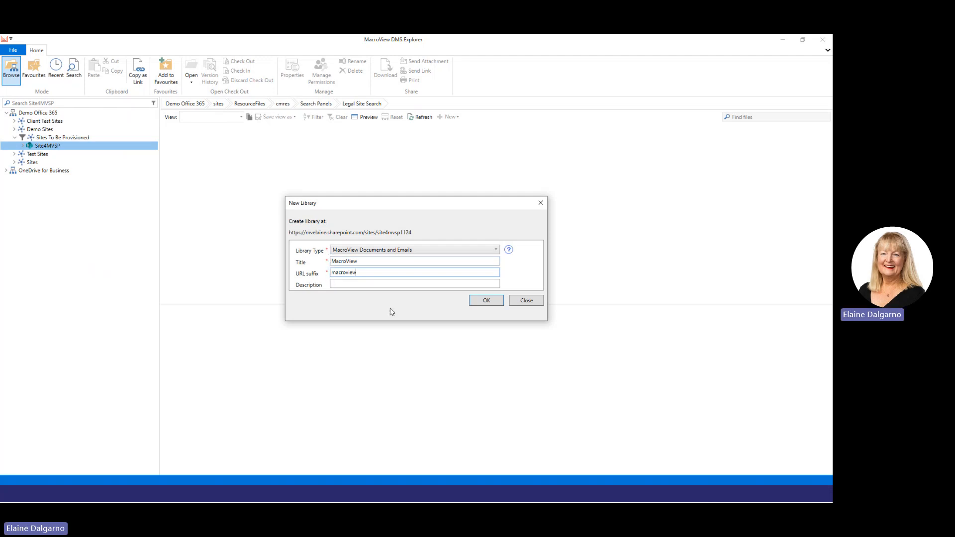
{"action": "left_click", "coordinate": [485, 301]}
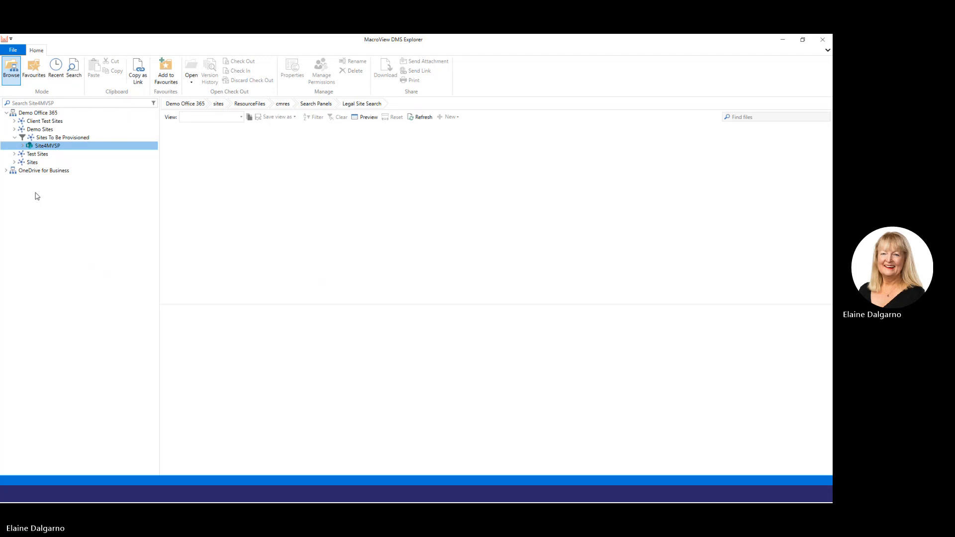
- Open the Site4WebinarJune24 site from the Demo Sites hub in the web browser
{"action": "left_click", "coordinate": [14, 130]}
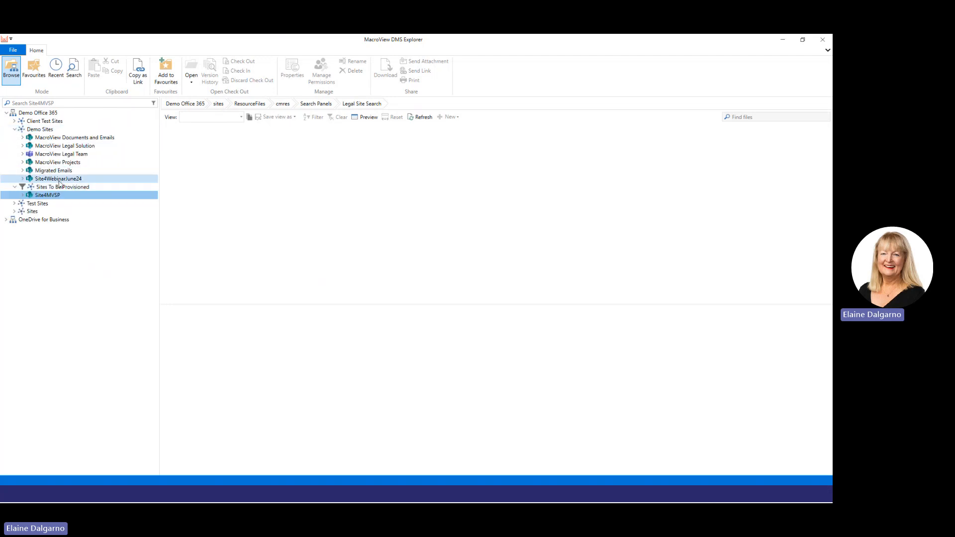
{"action": "right_click", "coordinate": [58, 180]}
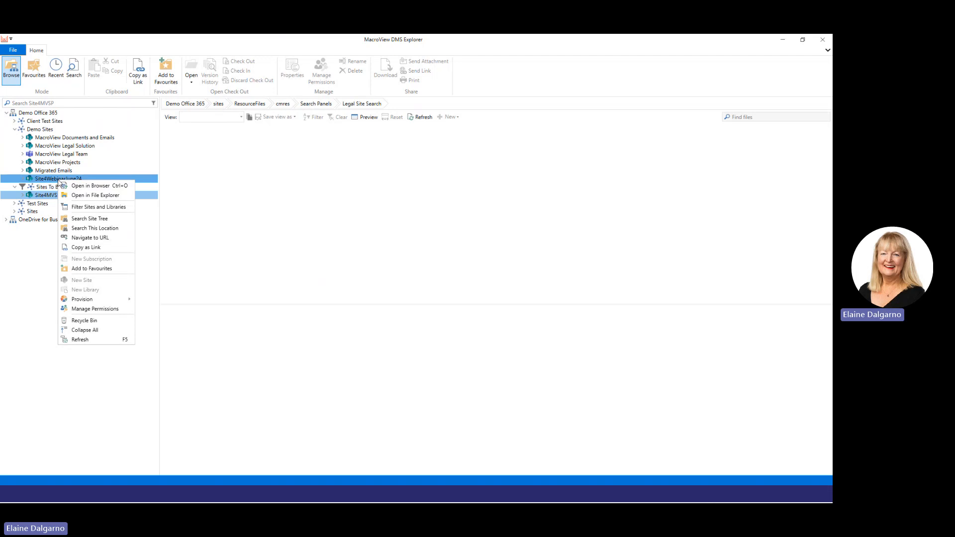
{"action": "left_click", "coordinate": [103, 186]}
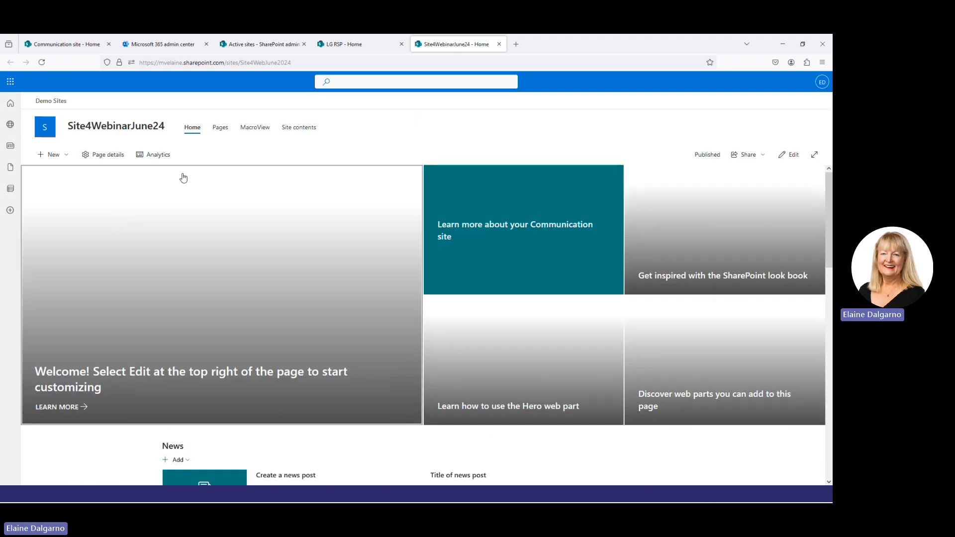
- Close all browser pages except the Site4WebinarJune24 home page
{"action": "left_click", "coordinate": [108, 44]}
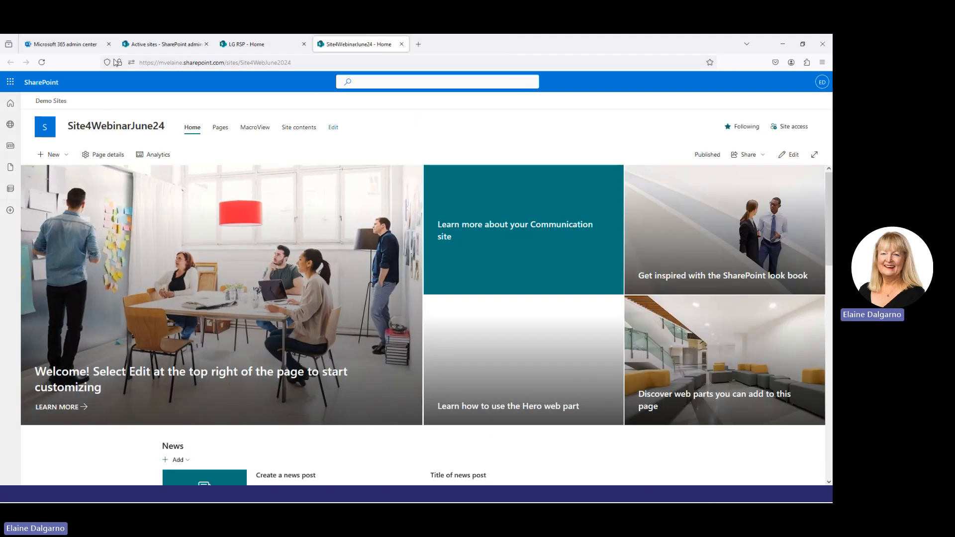
{"action": "left_click", "coordinate": [109, 45]}
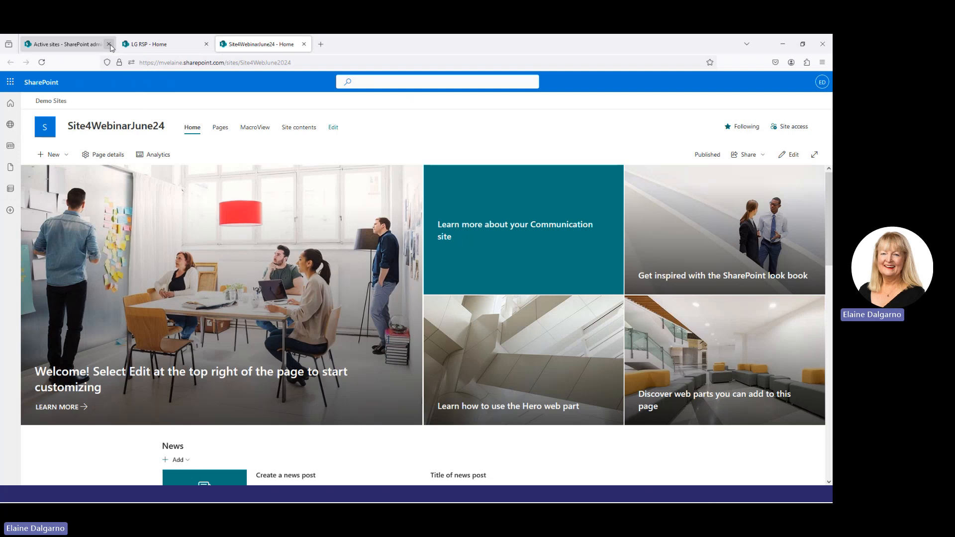
{"action": "left_click", "coordinate": [109, 44]}
{"action": "left_click", "coordinate": [109, 45]}
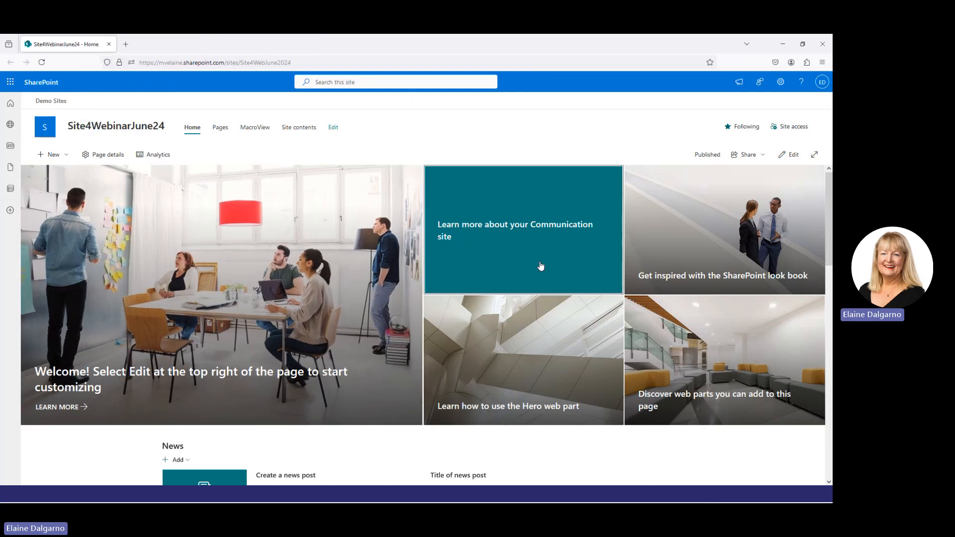
- Open the MacroView library from the site contents and display its full document library settings
{"action": "left_click", "coordinate": [304, 130]}
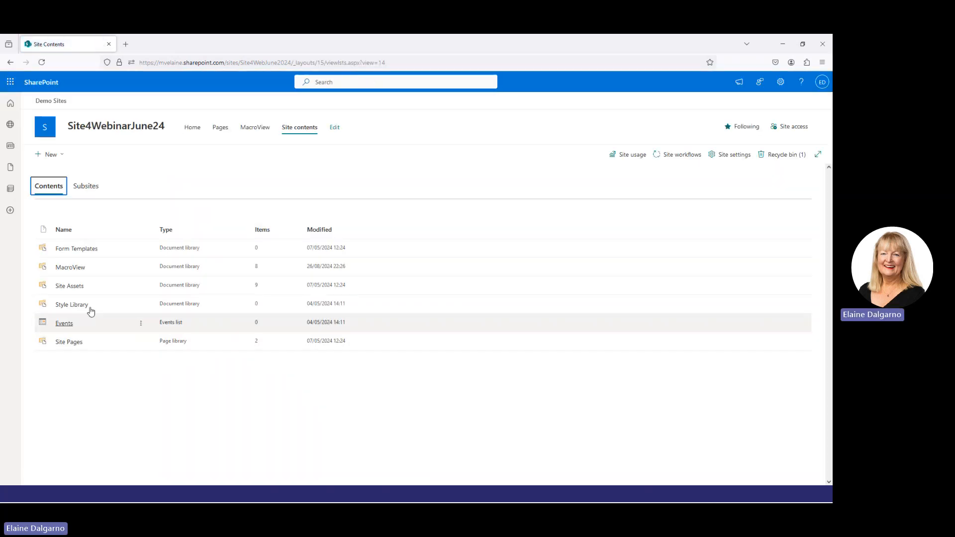
{"action": "left_click", "coordinate": [69, 269]}
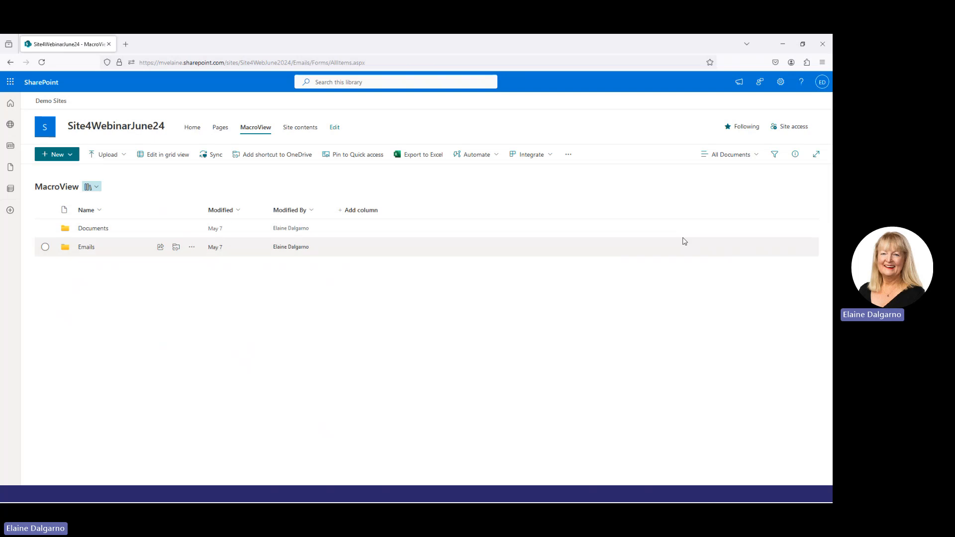
{"action": "left_click", "coordinate": [787, 81]}
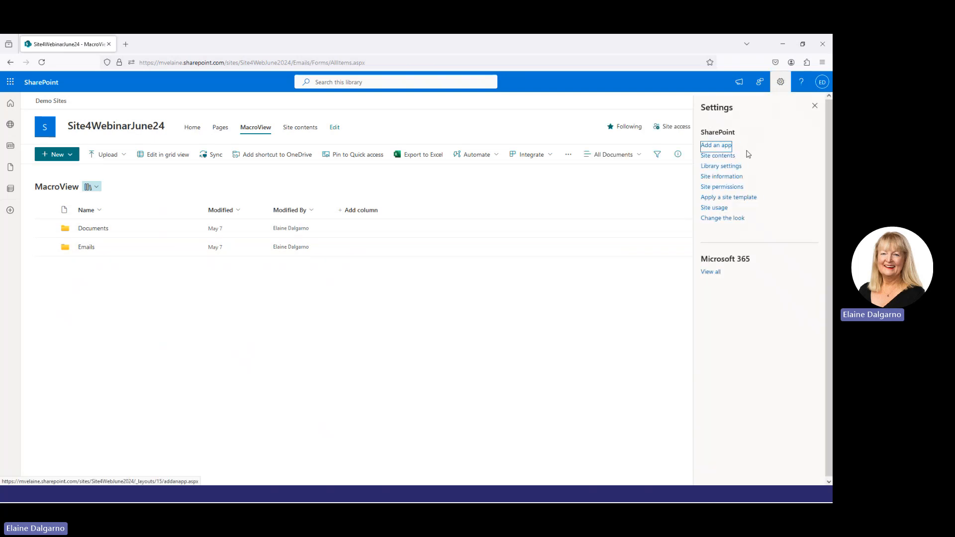
{"action": "left_click", "coordinate": [726, 169]}
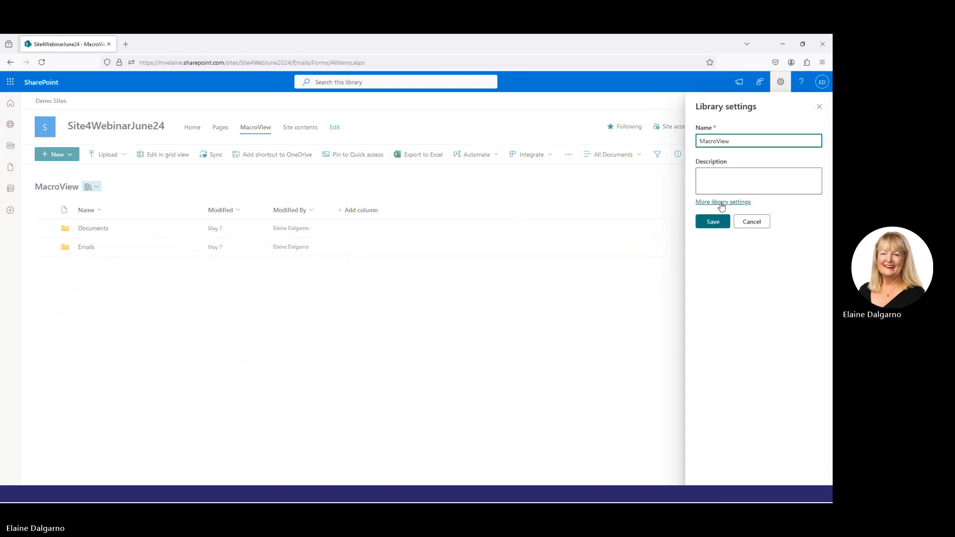
{"action": "left_click", "coordinate": [721, 204]}
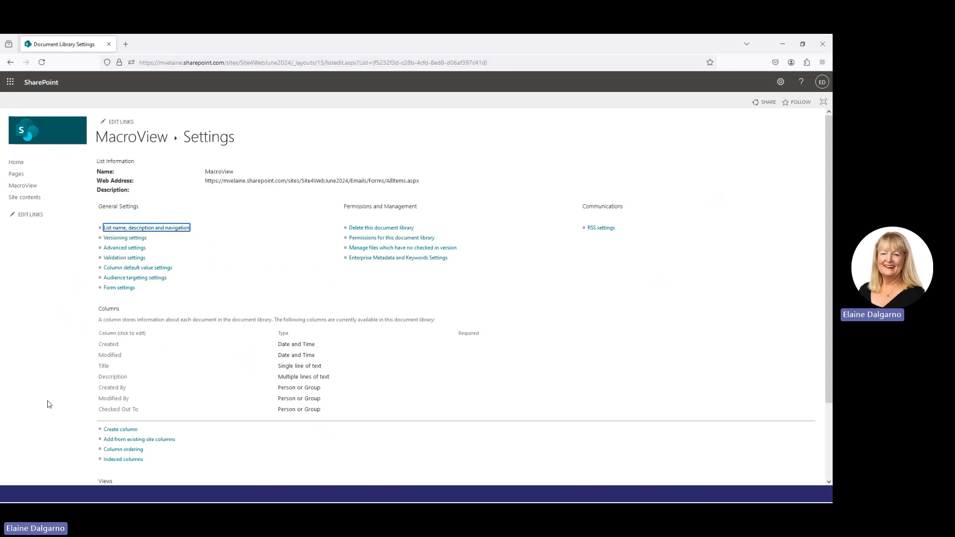
- Switch to MacroView DMS Explorer and open Site4MVSP in the web browser, showing its site contents and declining the site template offer
{"action": "scroll", "coordinate": [49, 404], "scroll_direction": "down", "scroll_amount": 2}
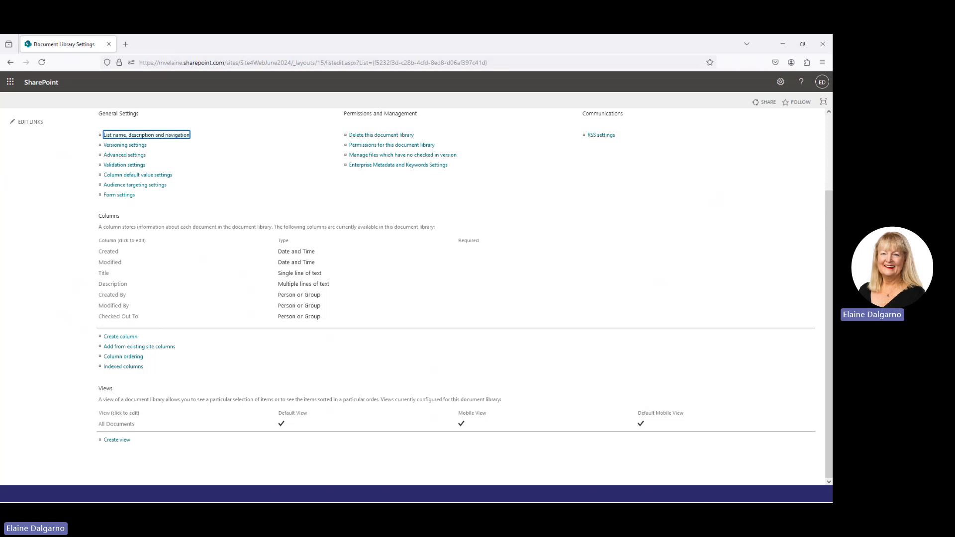
{"action": "key", "text": "alt+Tab"}
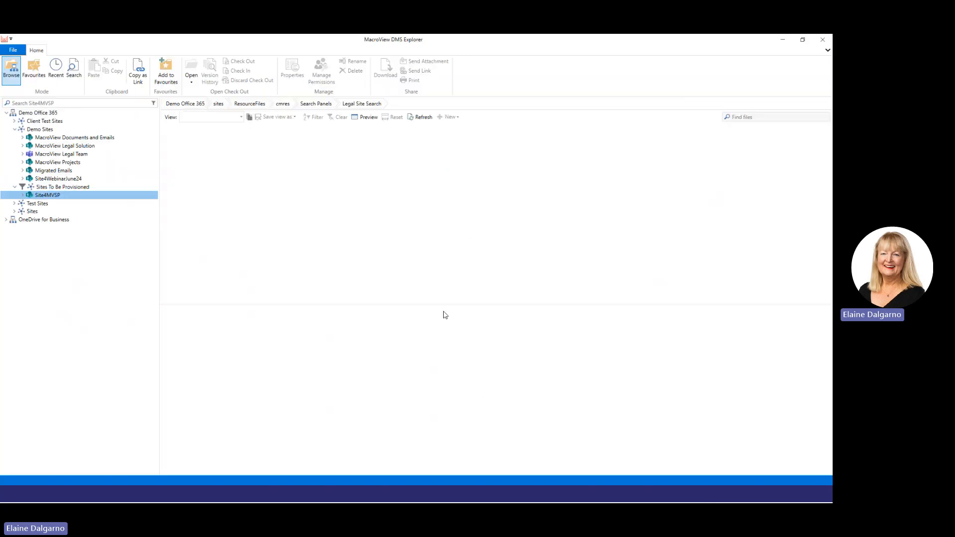
{"action": "right_click", "coordinate": [45, 198]}
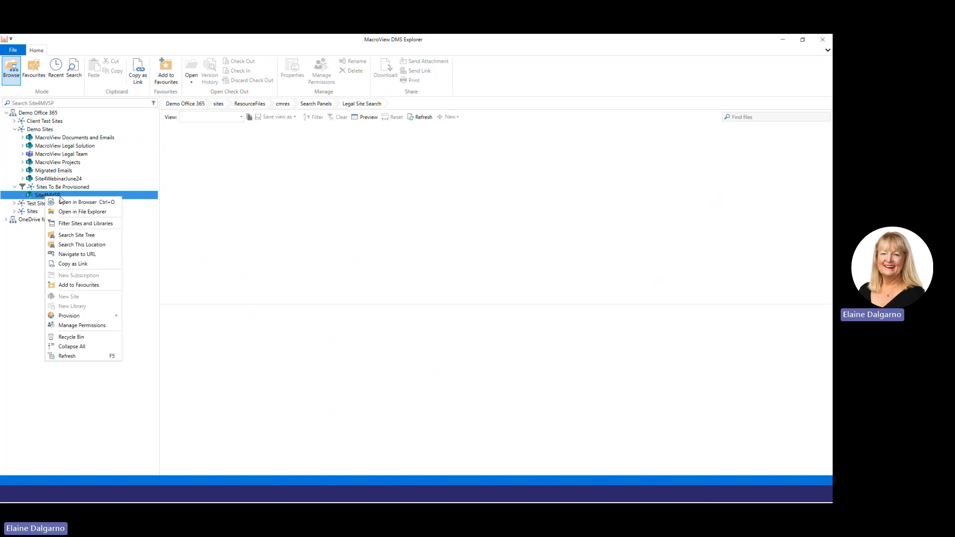
{"action": "left_click", "coordinate": [72, 203]}
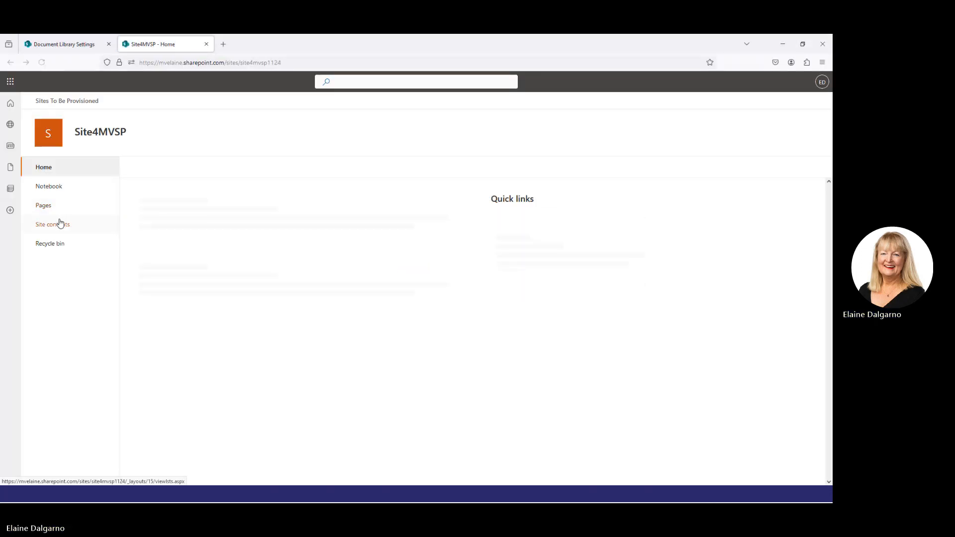
{"action": "left_click", "coordinate": [59, 224]}
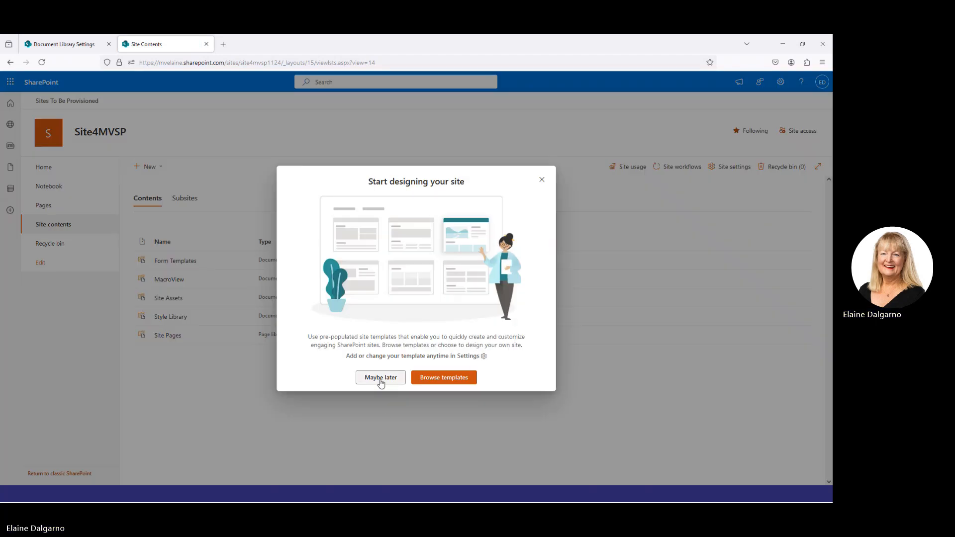
{"action": "left_click", "coordinate": [381, 377]}
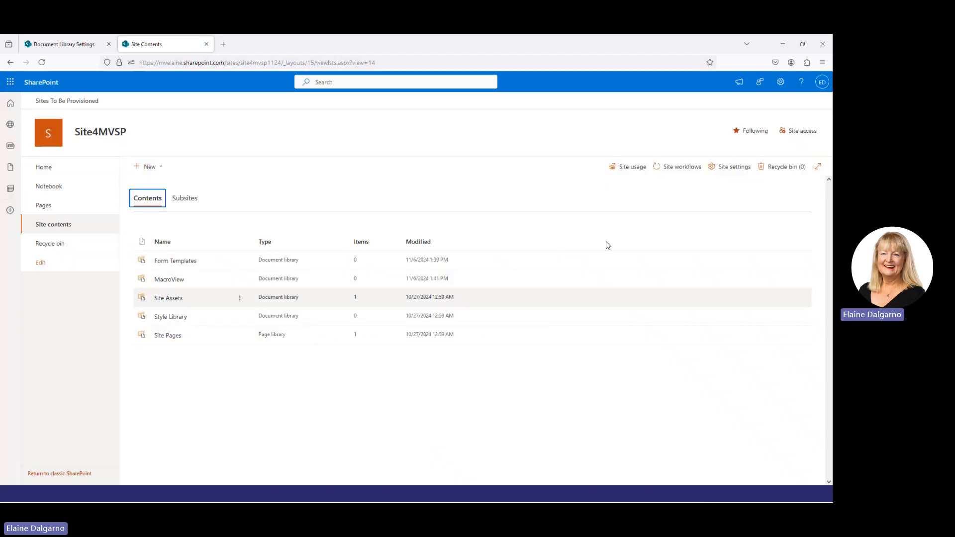
- Display the site columns of Site4MVSP, showing only the MacroView DMF Columns group
{"action": "left_click", "coordinate": [727, 169]}
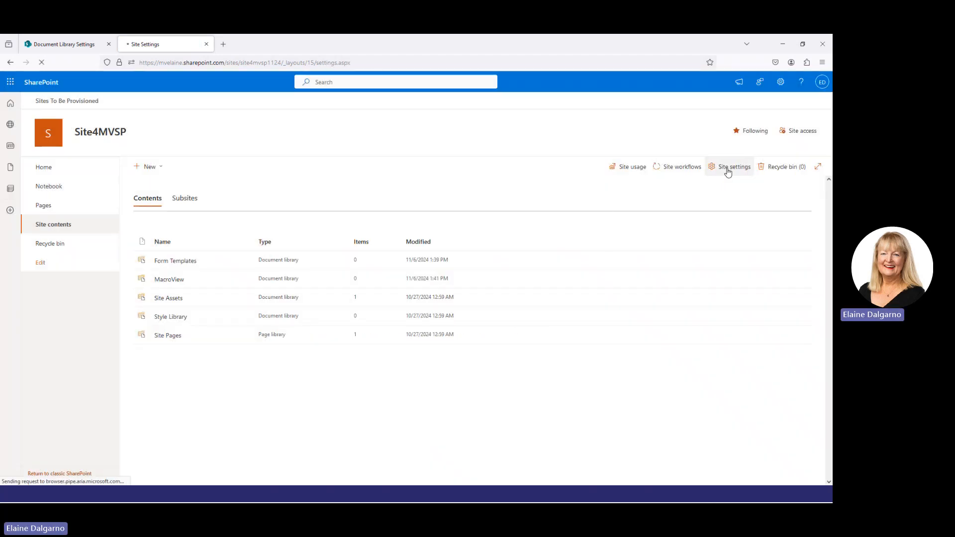
{"action": "left_click", "coordinate": [106, 222]}
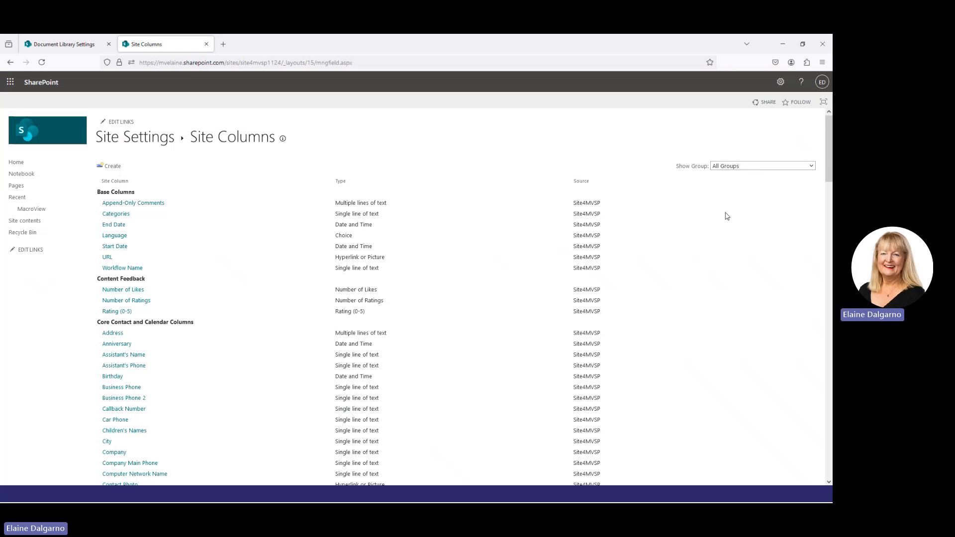
{"action": "left_click", "coordinate": [755, 168]}
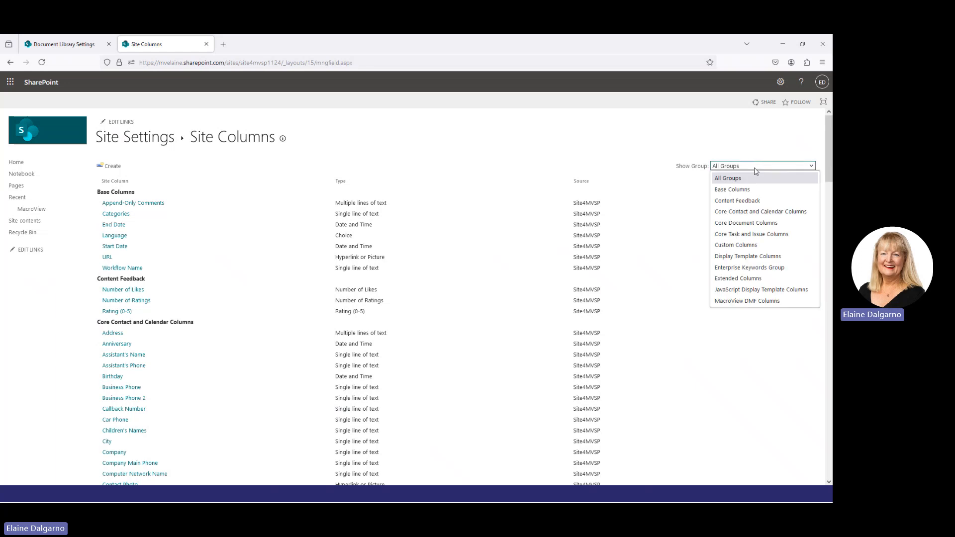
{"action": "left_click", "coordinate": [728, 301]}
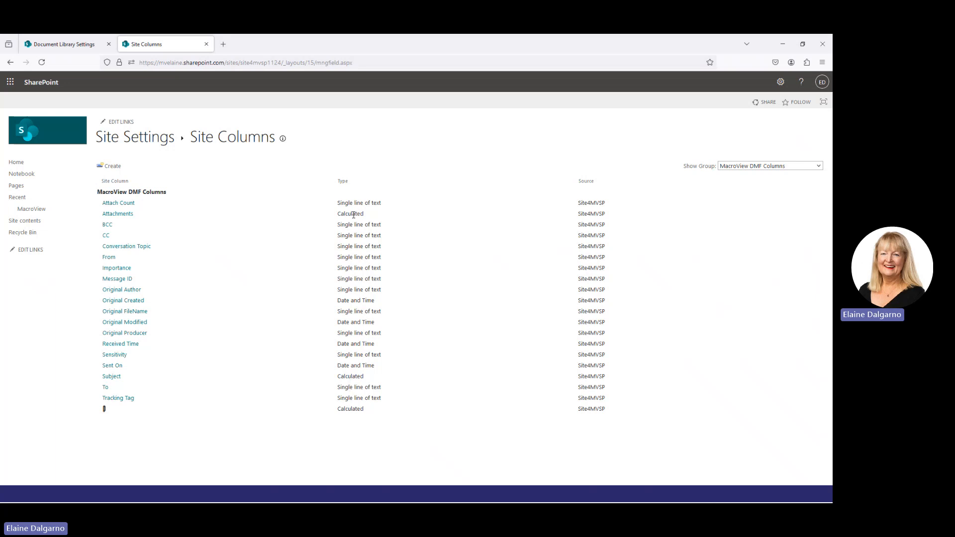
- Open the MacroView library of Site4MVSP and display its full document library settings
{"action": "left_click", "coordinate": [30, 209]}
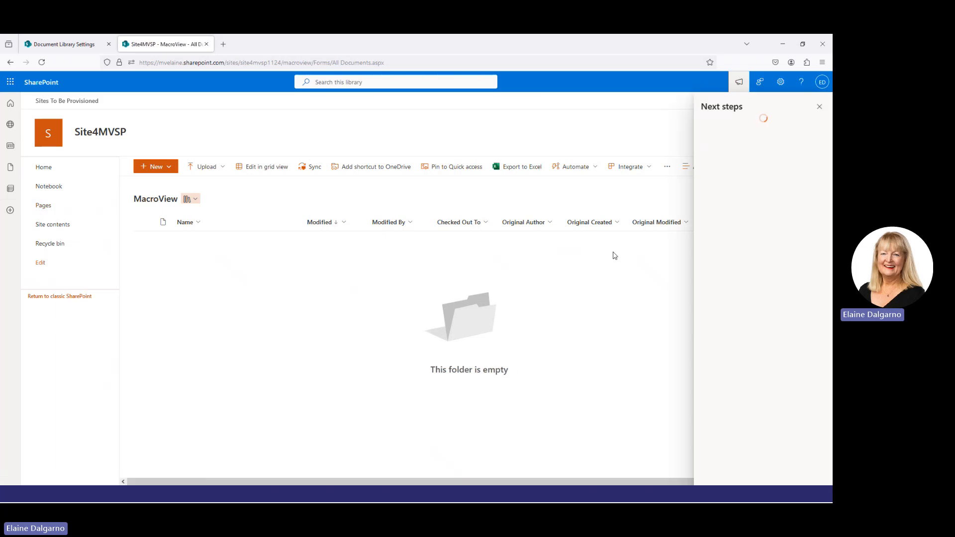
{"action": "left_click", "coordinate": [819, 108]}
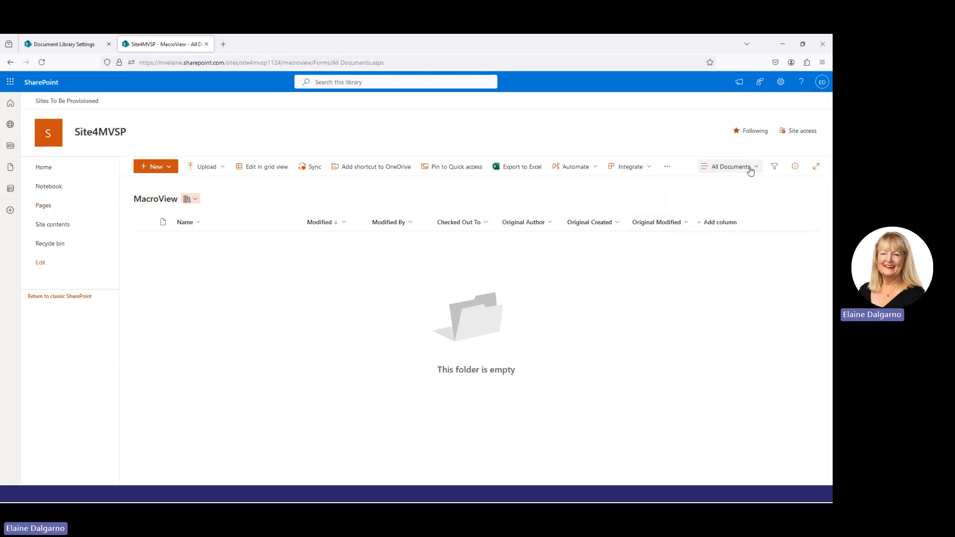
{"action": "left_click", "coordinate": [781, 83]}
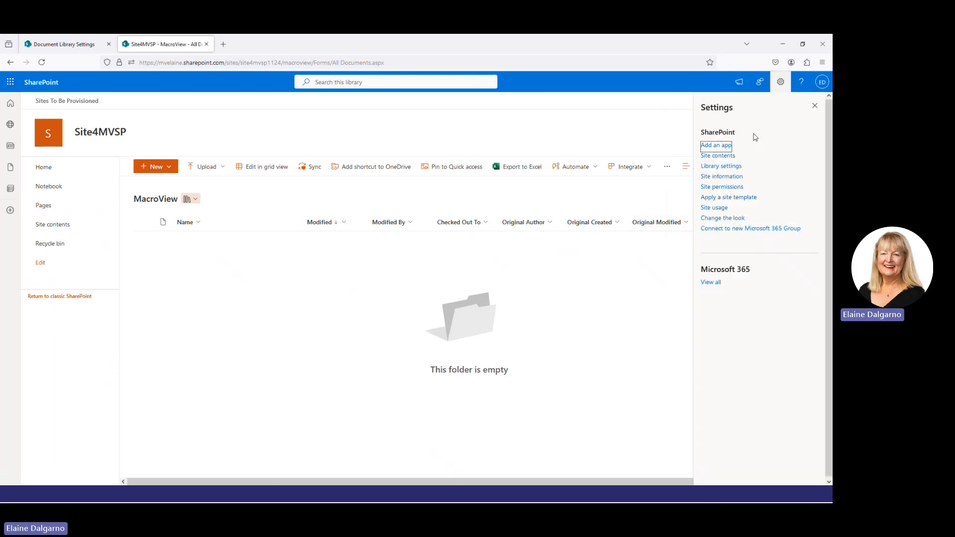
{"action": "left_click", "coordinate": [726, 167]}
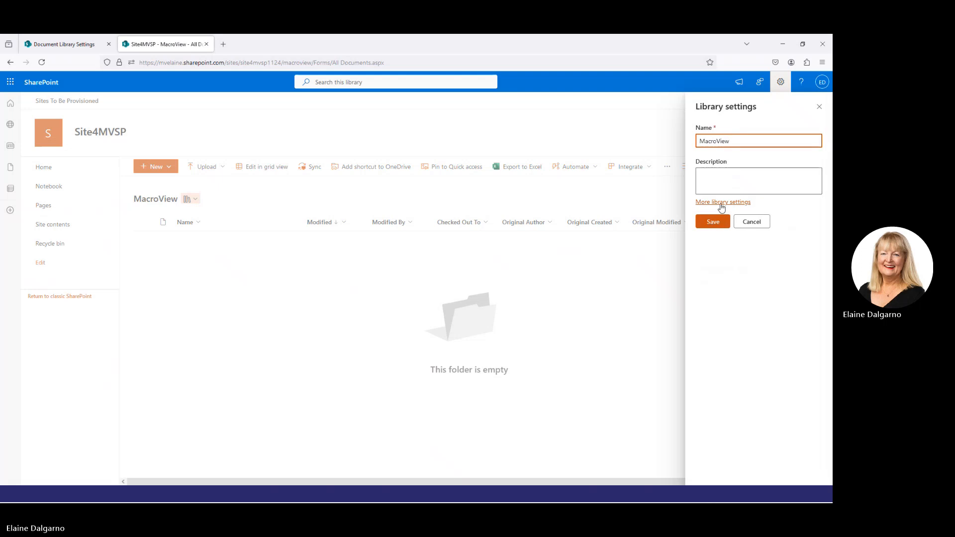
{"action": "left_click", "coordinate": [719, 202]}
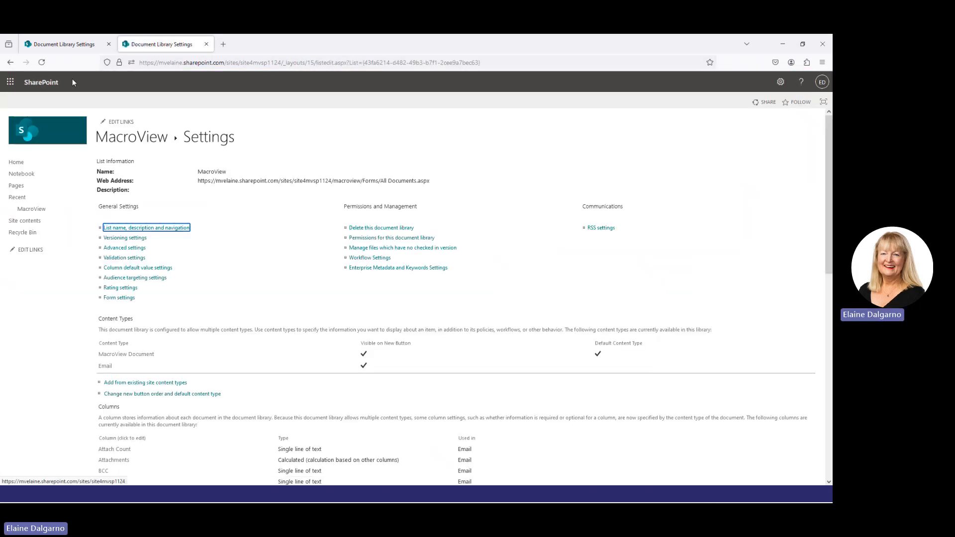
- Compare the settings of the two MacroView libraries, examining the content types, columns and views of the one in Site4MVSP
{"action": "left_click", "coordinate": [67, 45]}
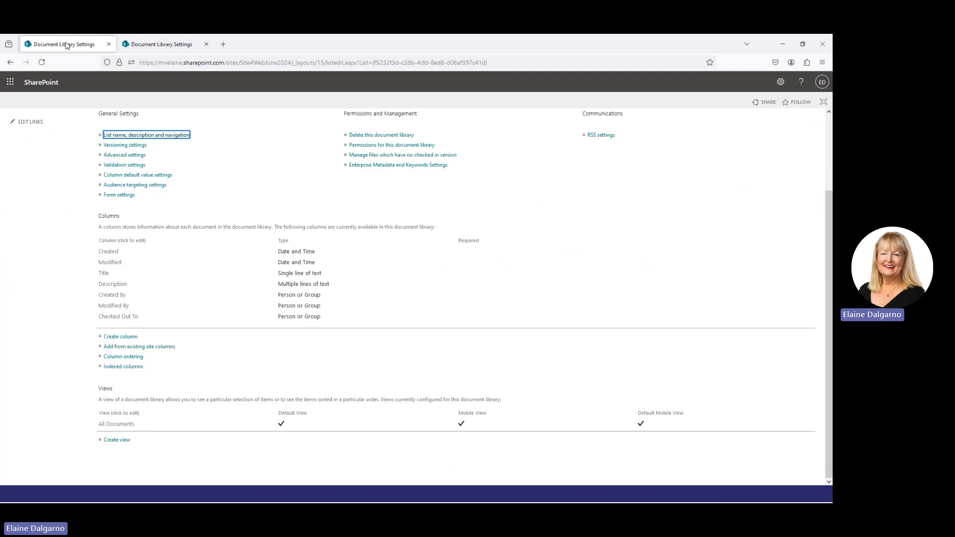
{"action": "left_click", "coordinate": [144, 46]}
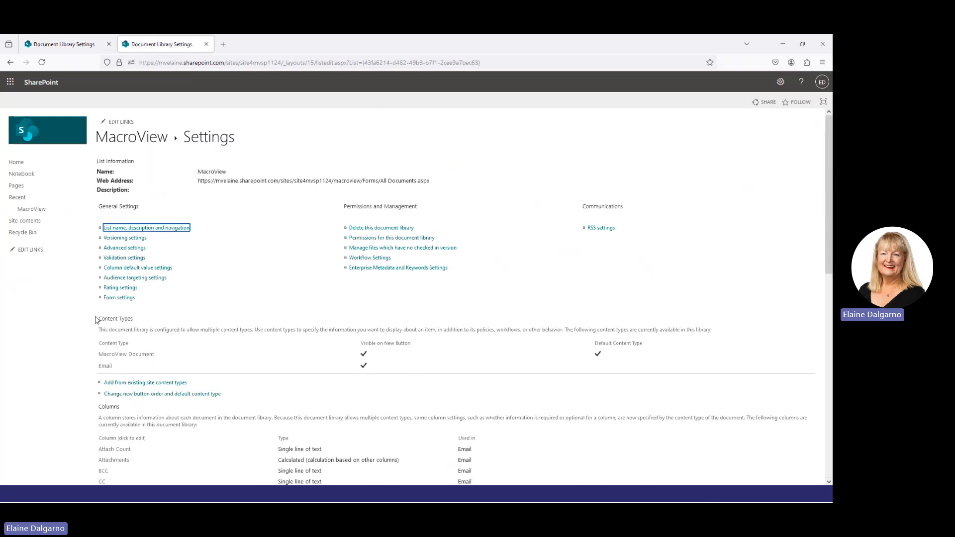
{"action": "left_click_drag", "start_coordinate": [98, 319], "coordinate": [135, 321]}
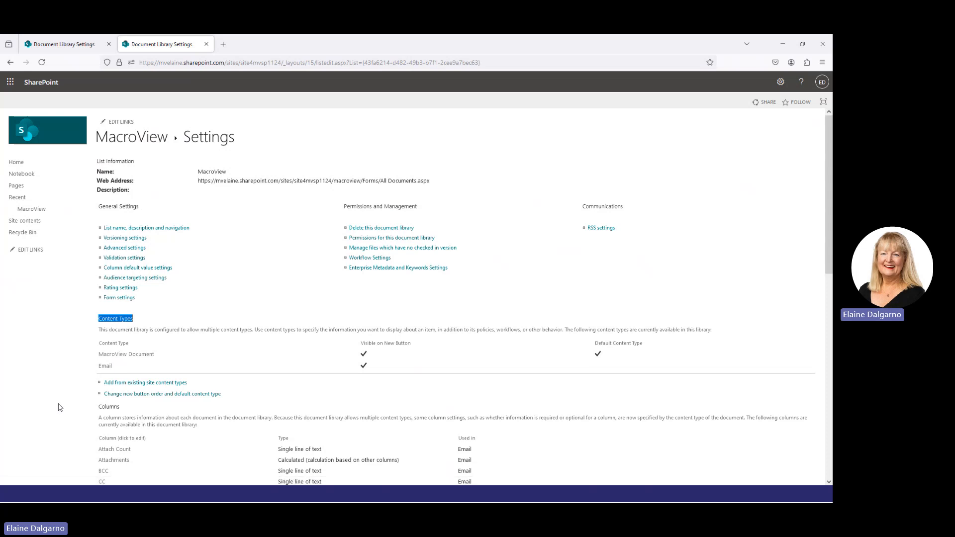
{"action": "scroll", "coordinate": [48, 421], "scroll_direction": "down", "scroll_amount": 2}
{"action": "scroll", "coordinate": [48, 422], "scroll_direction": "down", "scroll_amount": 5}
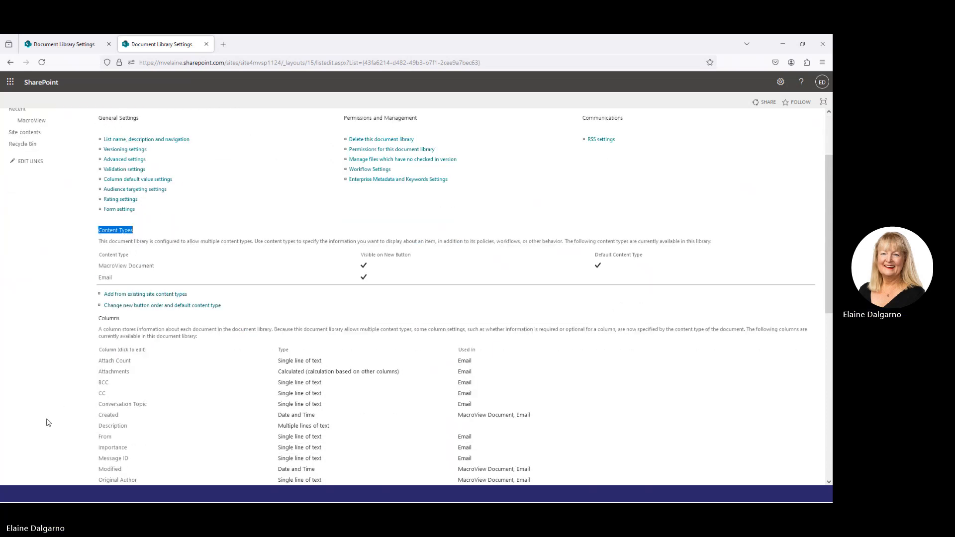
{"action": "scroll", "coordinate": [48, 422], "scroll_direction": "down", "scroll_amount": 1}
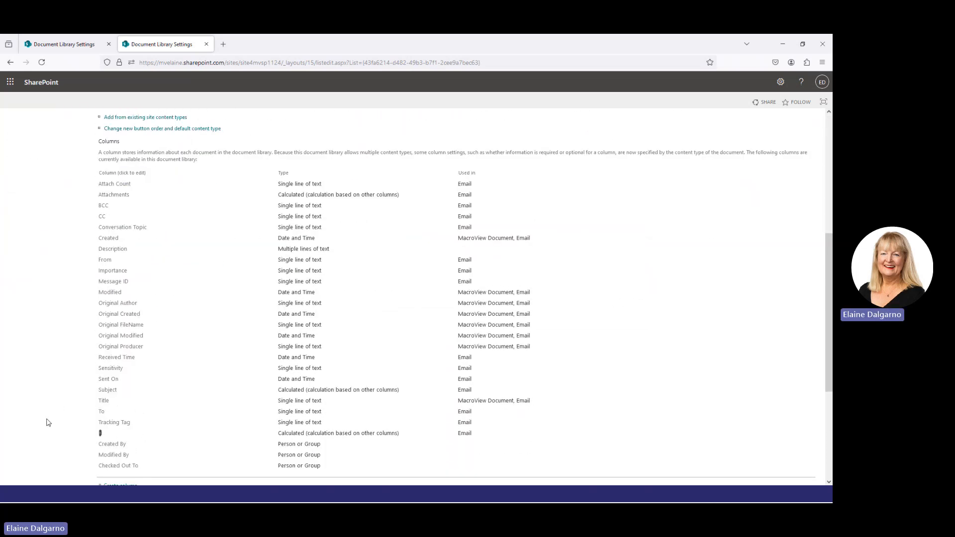
{"action": "scroll", "coordinate": [49, 422], "scroll_direction": "down", "scroll_amount": 1}
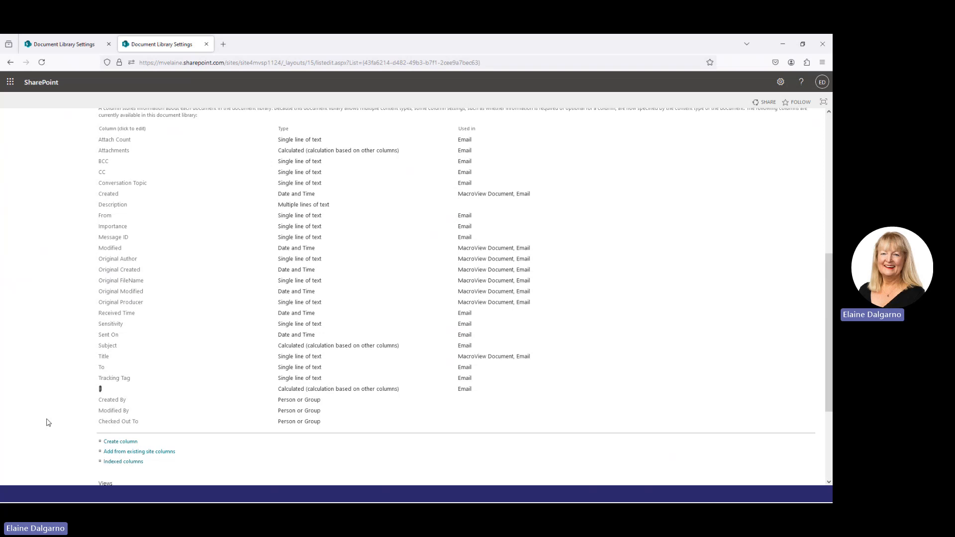
{"action": "scroll", "coordinate": [48, 423], "scroll_direction": "down", "scroll_amount": 3}
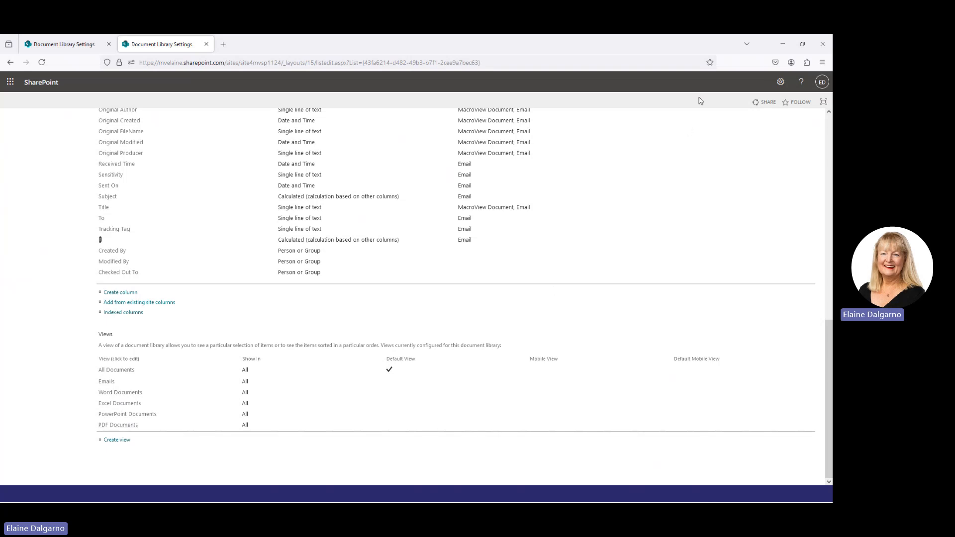
- Return to MacroView DMS Explorer and clear the filter on the Sites To Be Provisioned hub
{"action": "left_click", "coordinate": [782, 48]}
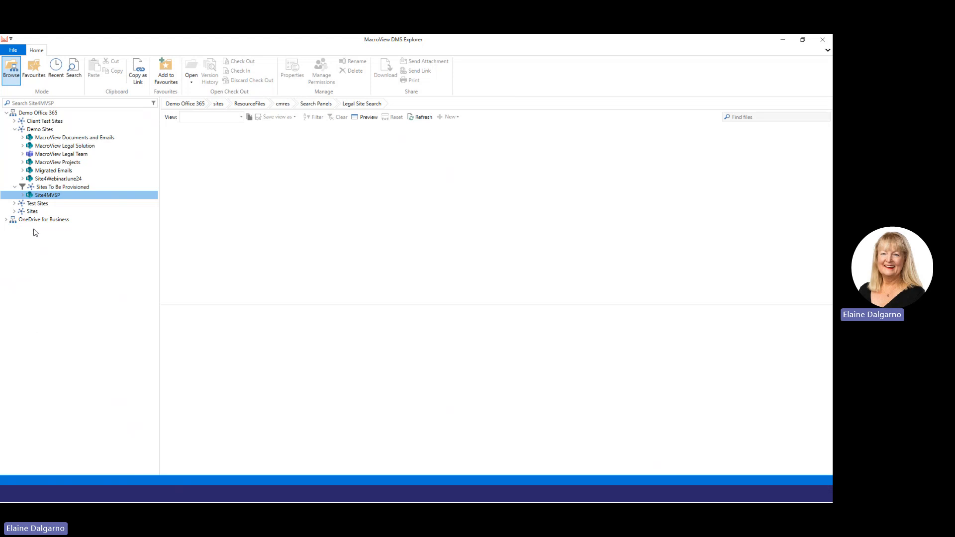
{"action": "right_click", "coordinate": [48, 188]}
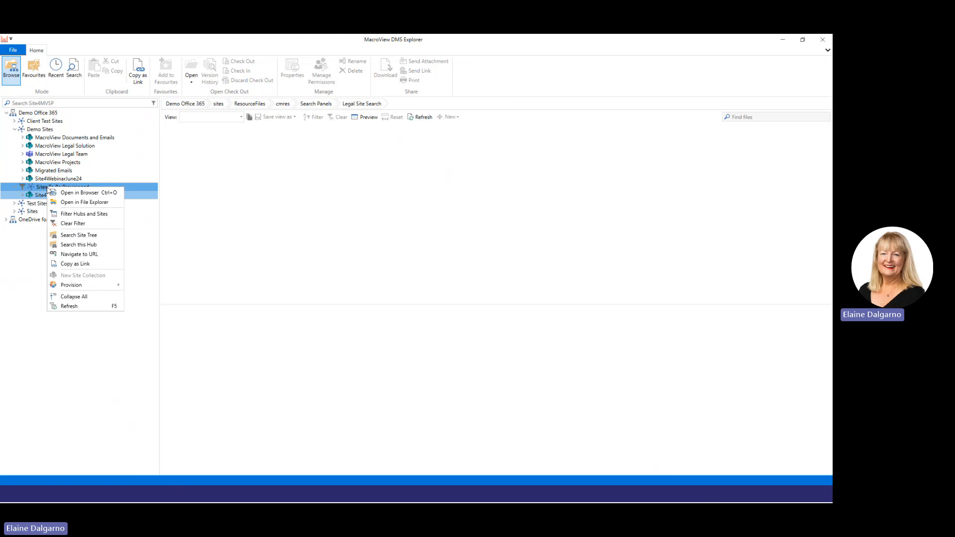
{"action": "left_click", "coordinate": [65, 225]}
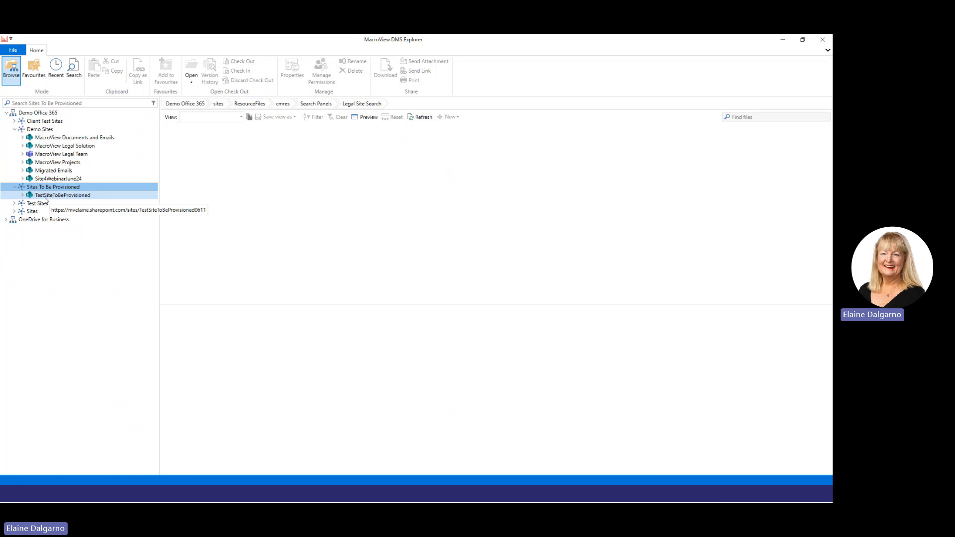
- Open the MacroView library of TestSiteToBeProvisioned in the web browser and examine the columns and views in its full library settings
{"action": "left_click", "coordinate": [22, 196]}
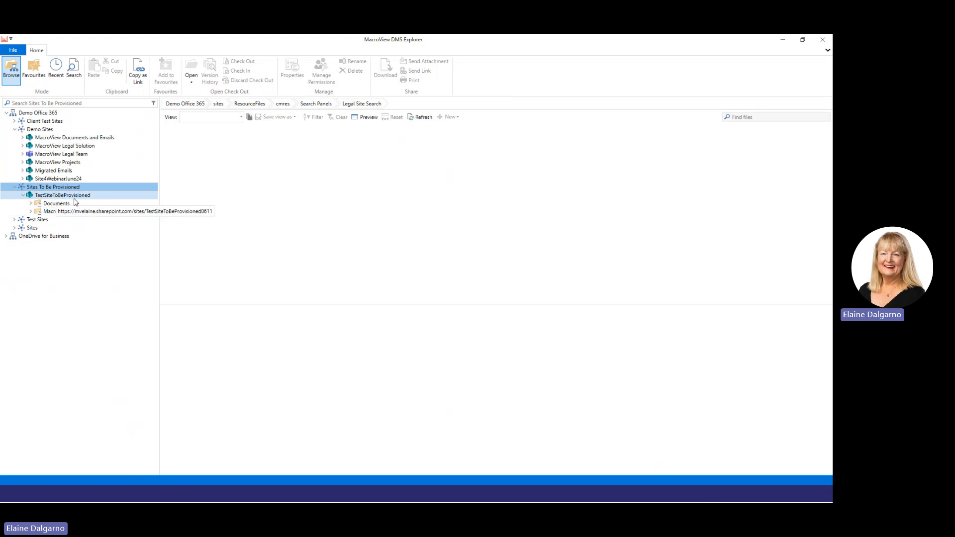
{"action": "right_click", "coordinate": [54, 214]}
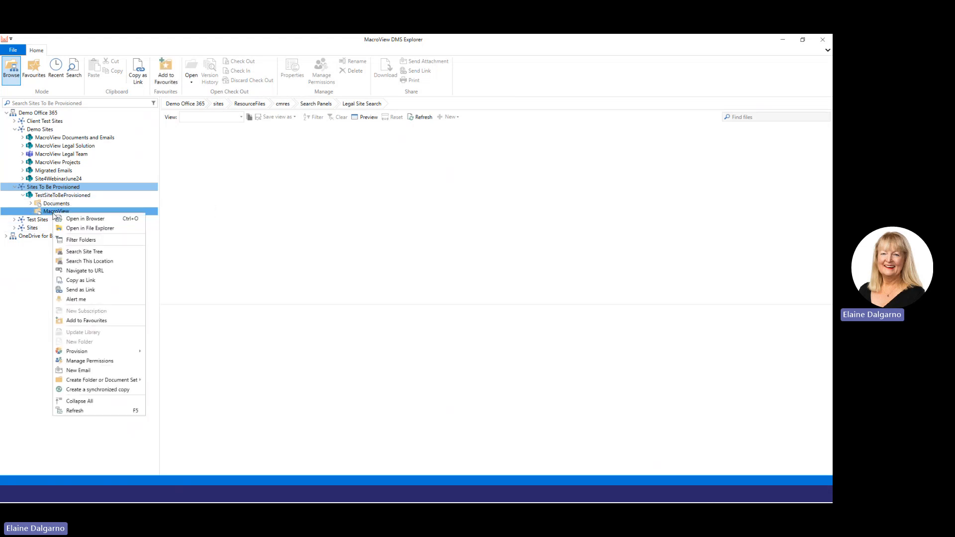
{"action": "left_click", "coordinate": [74, 222]}
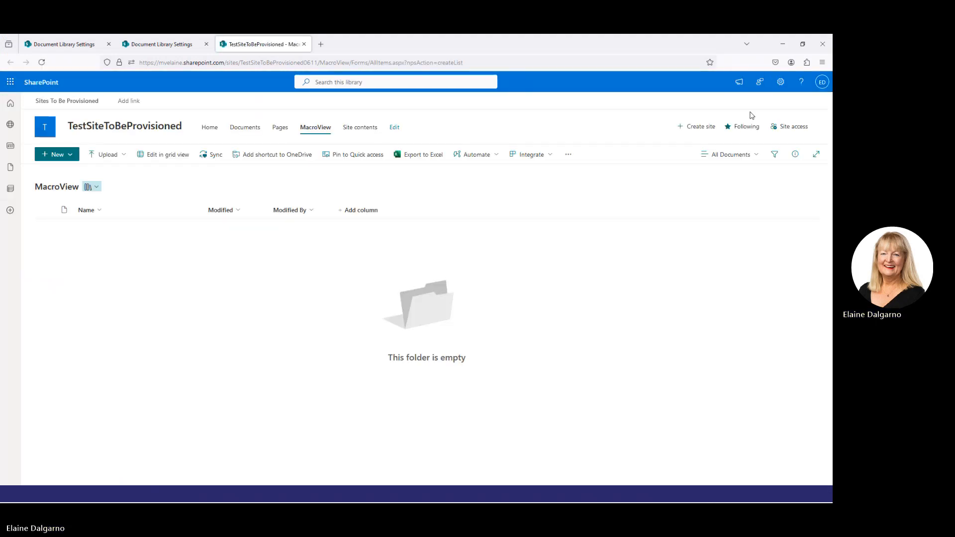
{"action": "left_click", "coordinate": [781, 82]}
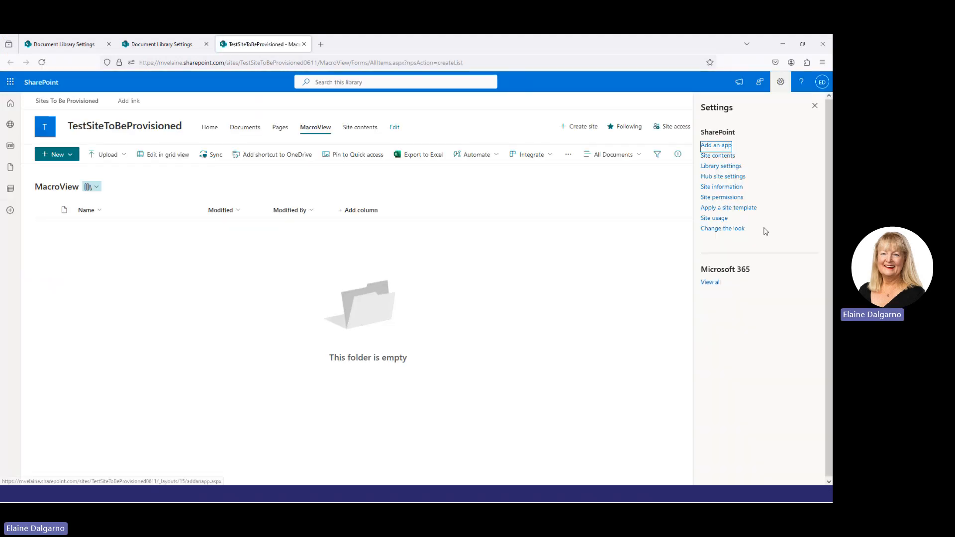
{"action": "left_click", "coordinate": [716, 169]}
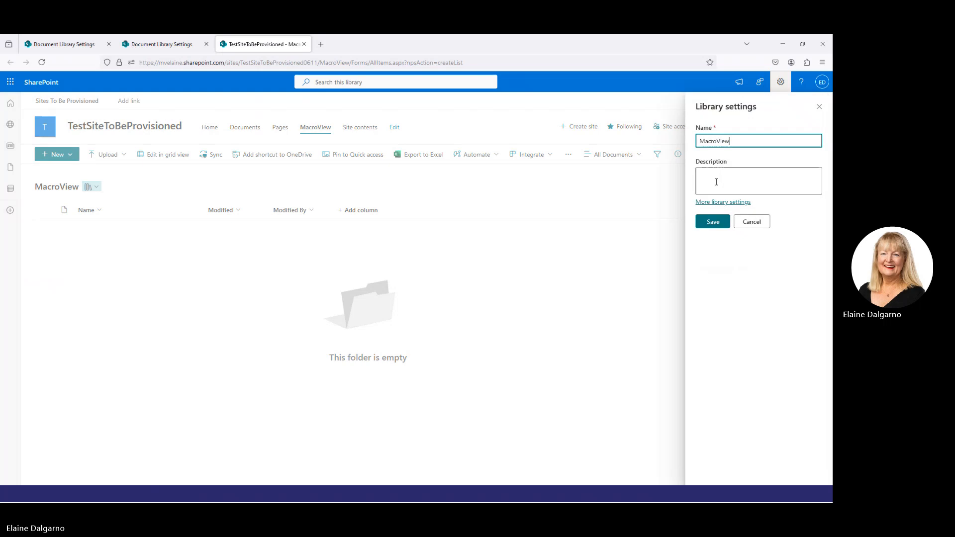
{"action": "left_click", "coordinate": [712, 198]}
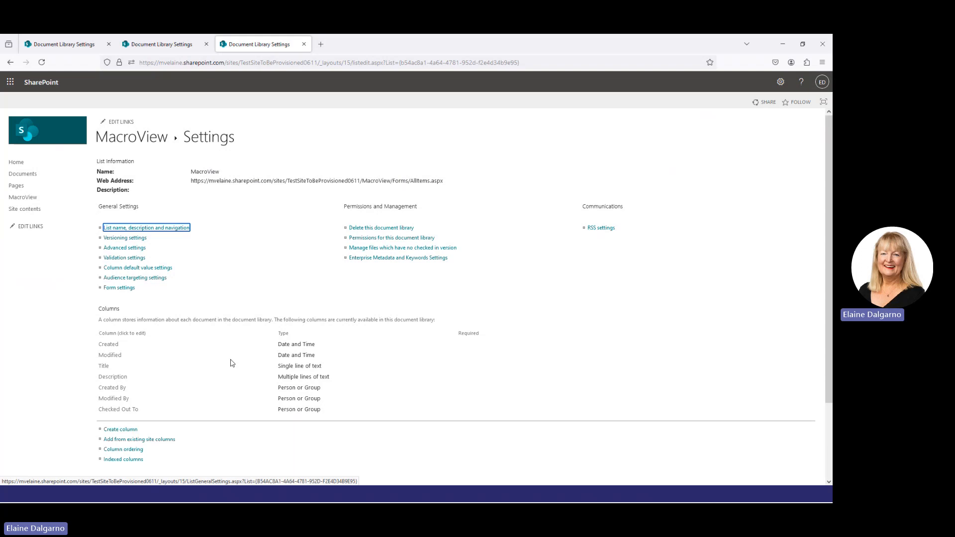
{"action": "scroll", "coordinate": [232, 363], "scroll_direction": "down", "scroll_amount": 3}
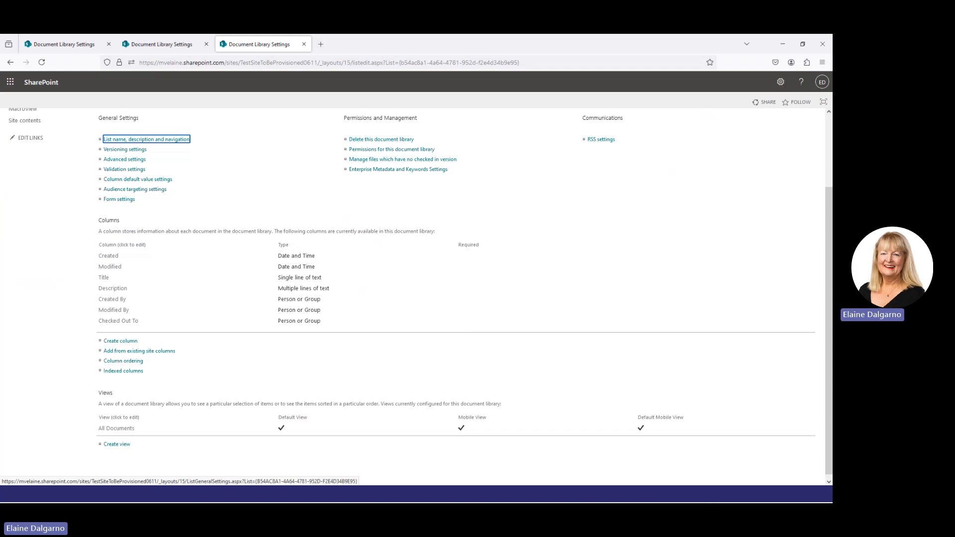
- Return to MacroView DMS Explorer and provision the MacroView Document and Email Management site collection components to TestSiteToBeProvisioned
{"action": "left_click", "coordinate": [327, 493]}
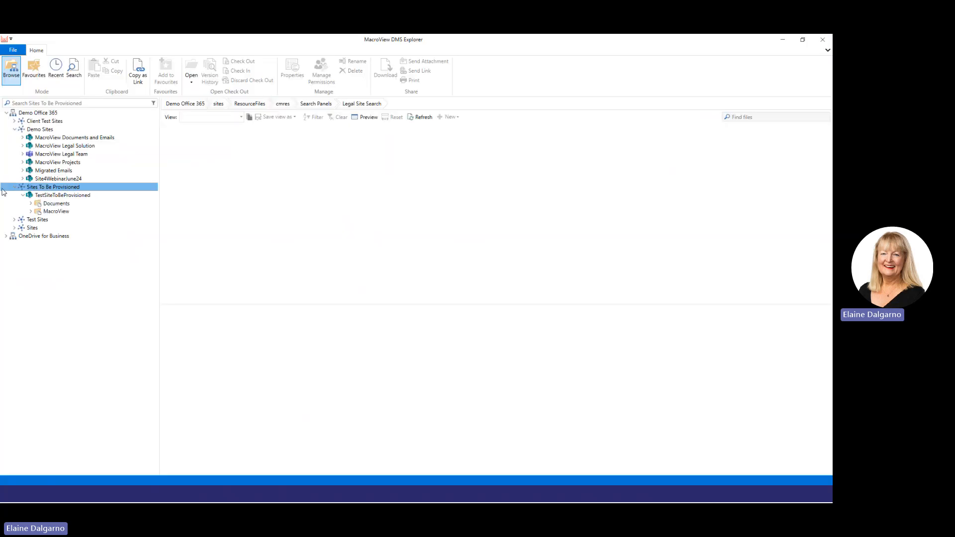
{"action": "right_click", "coordinate": [43, 187]}
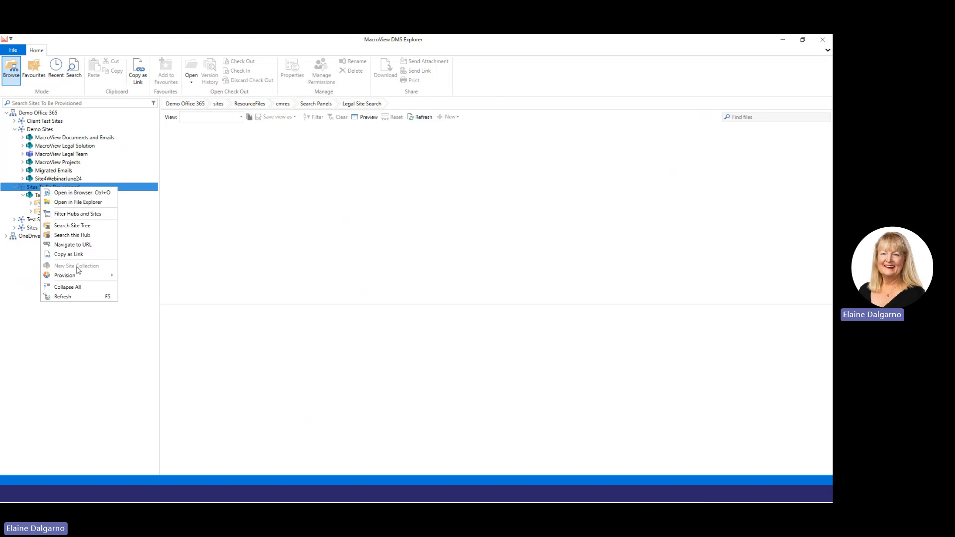
{"action": "mouse_move", "coordinate": [81, 277]}
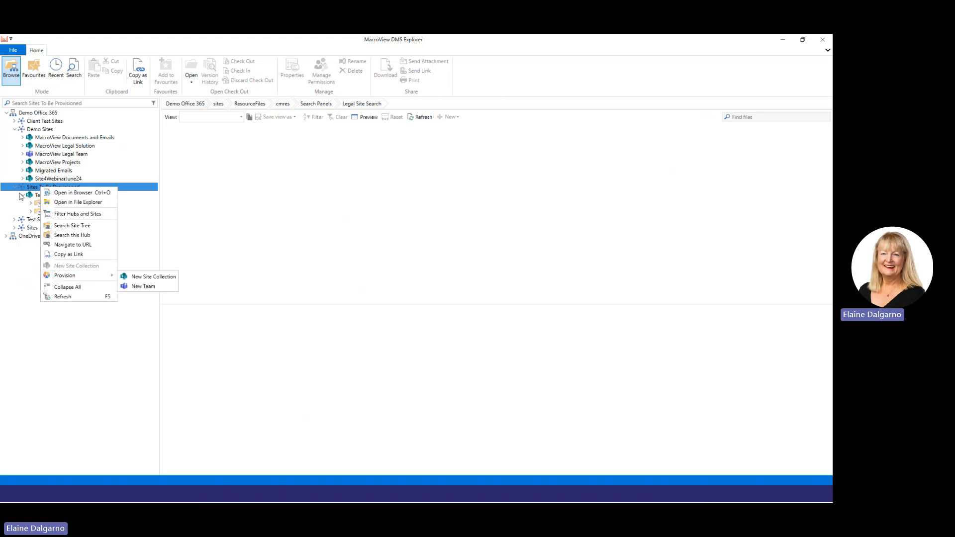
{"action": "left_click", "coordinate": [31, 196]}
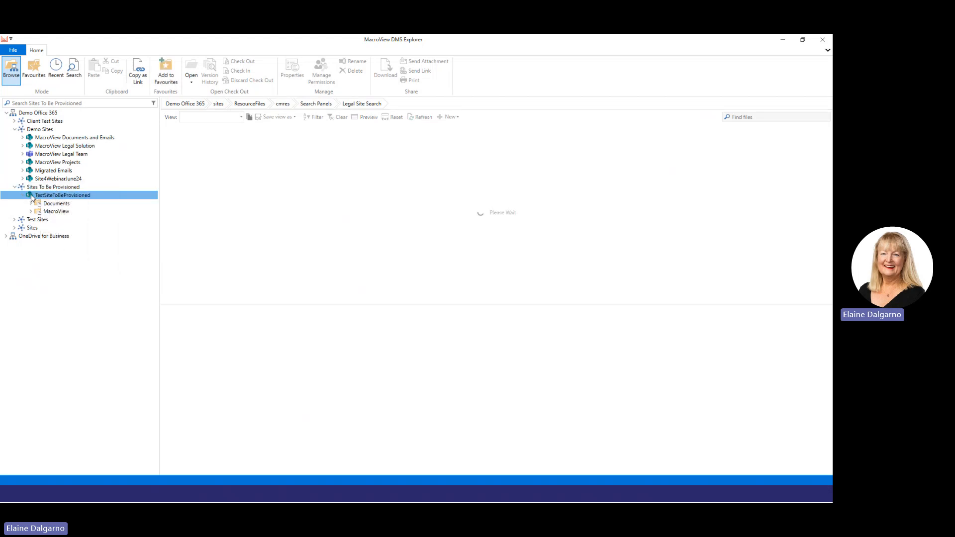
{"action": "right_click", "coordinate": [72, 199]}
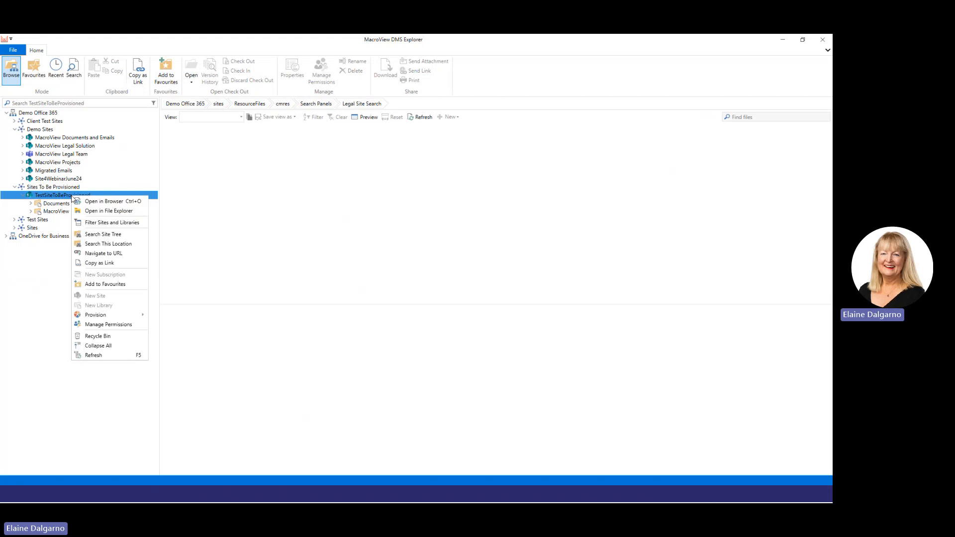
{"action": "mouse_move", "coordinate": [114, 314]}
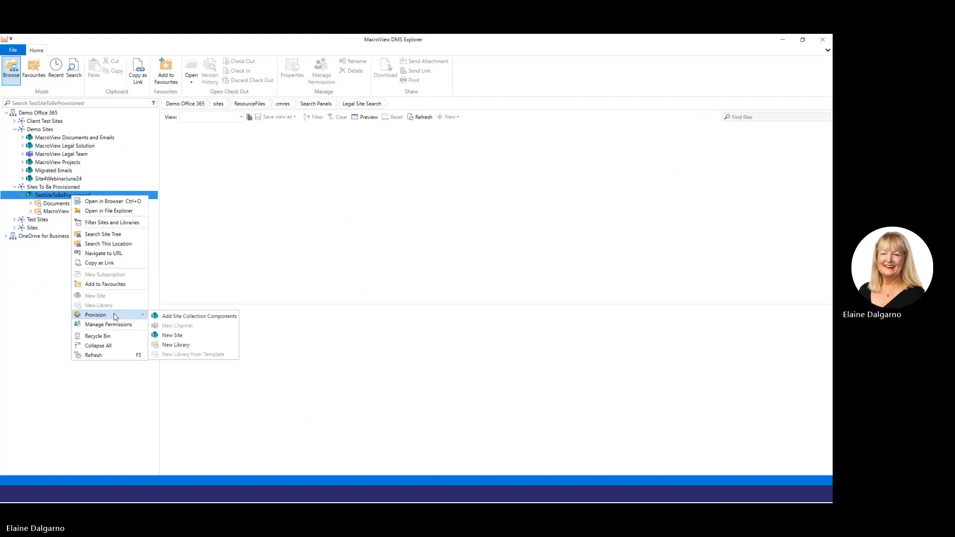
{"action": "left_click", "coordinate": [171, 318]}
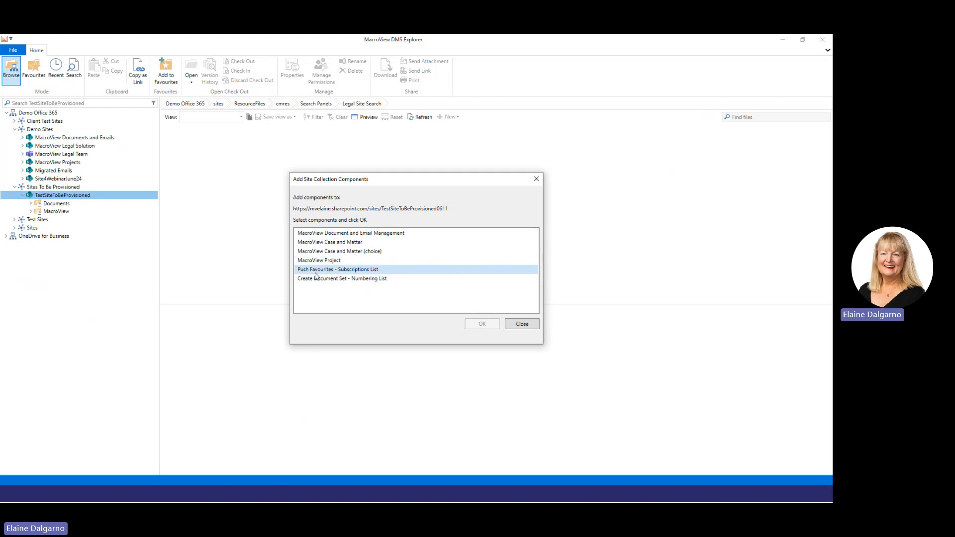
{"action": "left_click", "coordinate": [314, 234]}
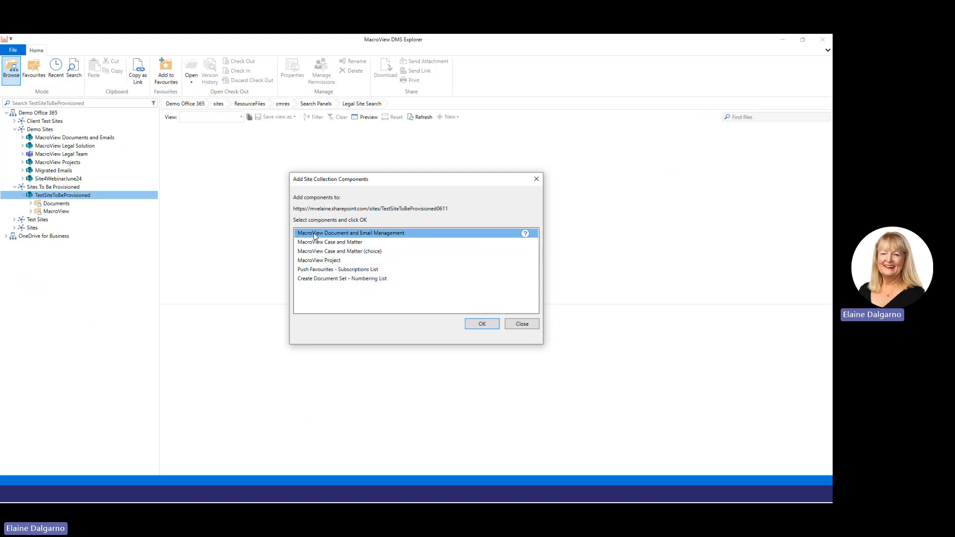
{"action": "left_click", "coordinate": [486, 324]}
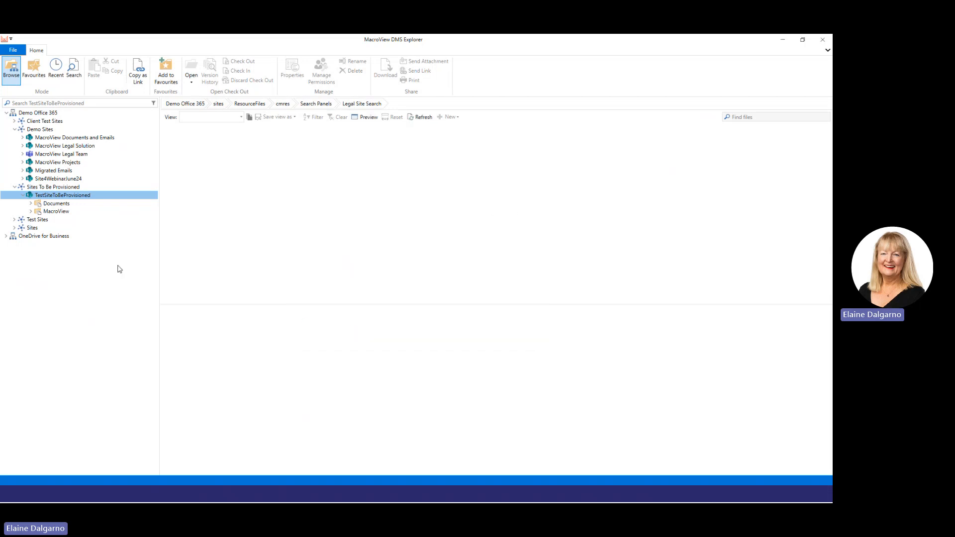
- Add the MacroView Document and Email Management library components to the MacroView library of TestSiteToBeProvisioned
{"action": "right_click", "coordinate": [56, 212]}
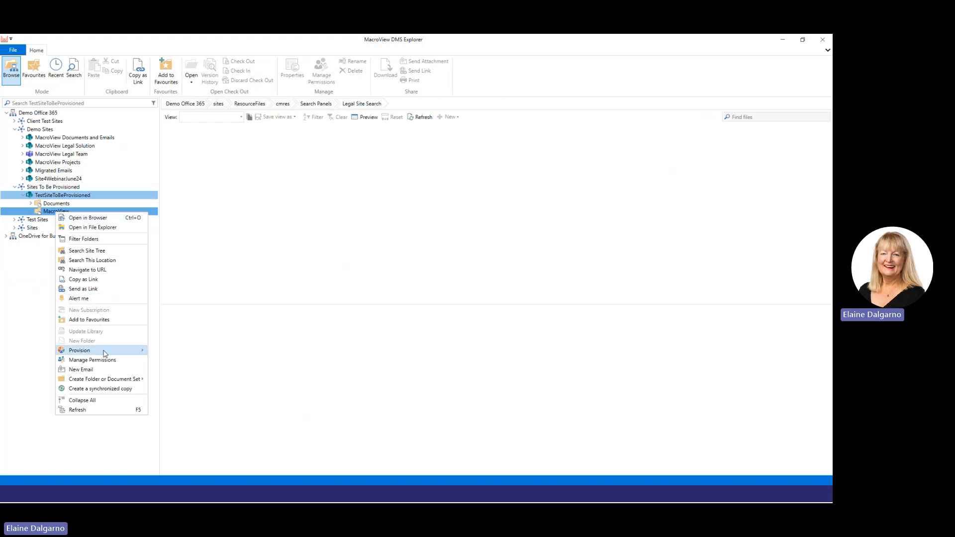
{"action": "mouse_move", "coordinate": [104, 351]}
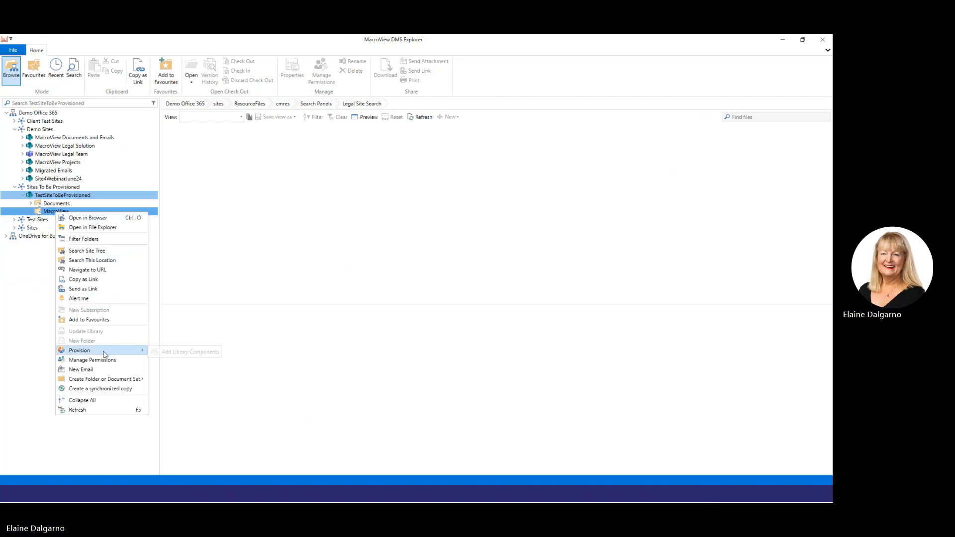
{"action": "left_click", "coordinate": [189, 353]}
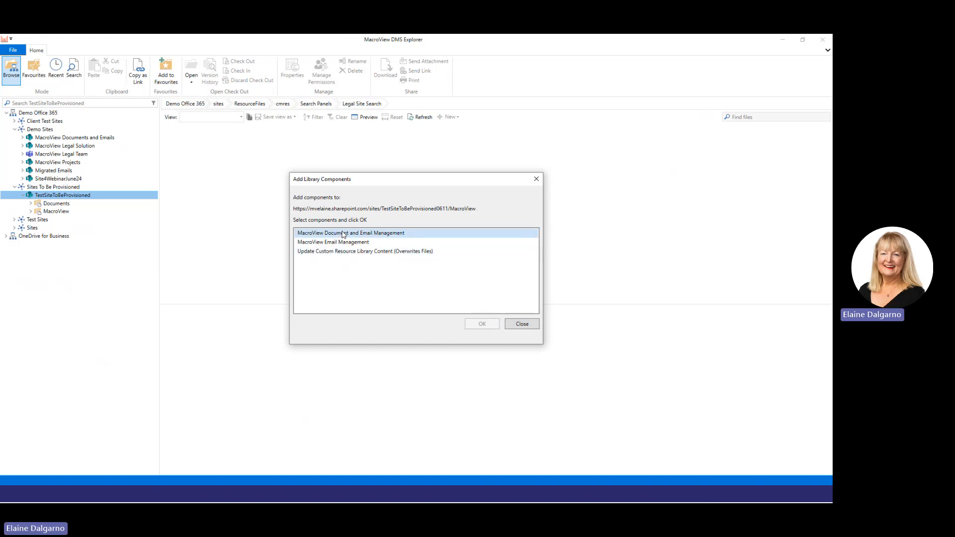
{"action": "left_click", "coordinate": [342, 235]}
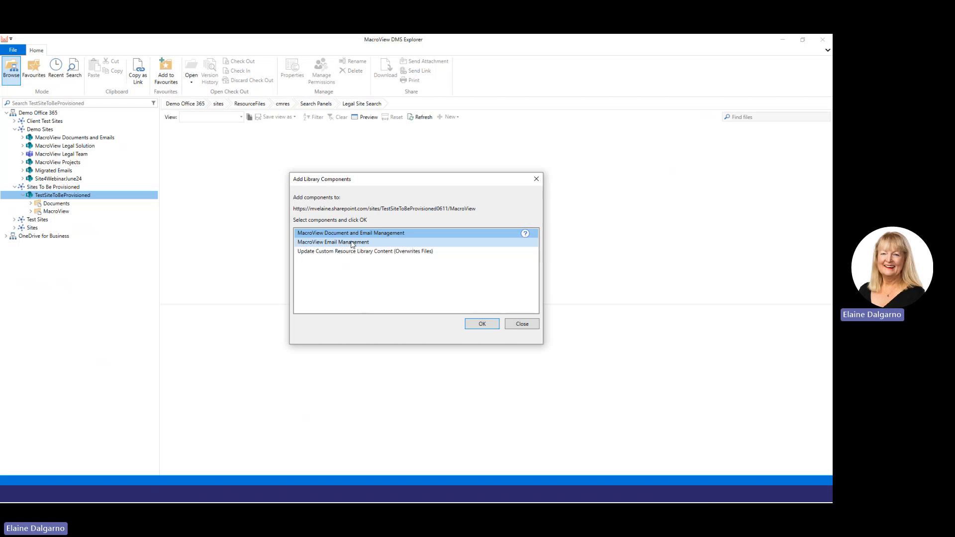
{"action": "left_click", "coordinate": [485, 325]}
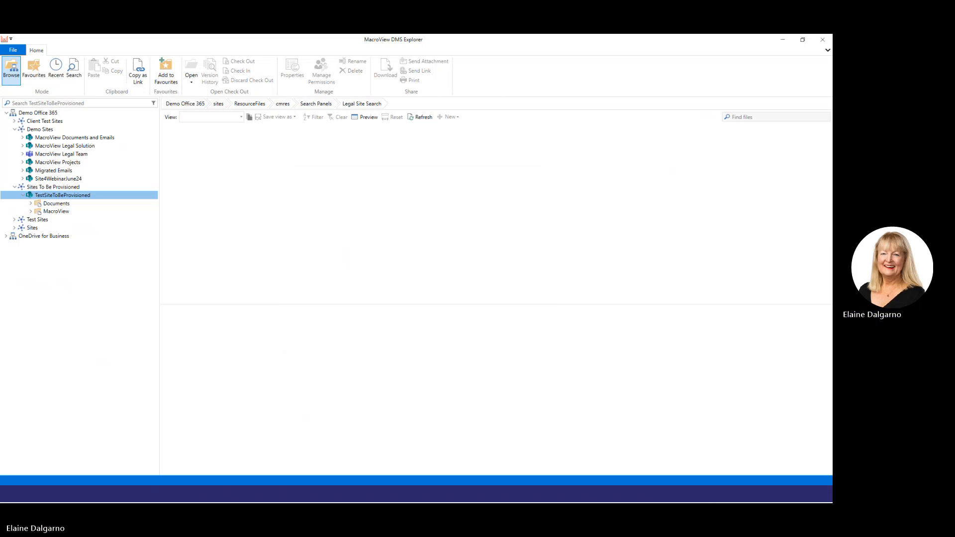
- Switch to the web browser, reload the MacroView library's settings page and examine its content types and columns
{"action": "key", "text": "alt+Tab"}
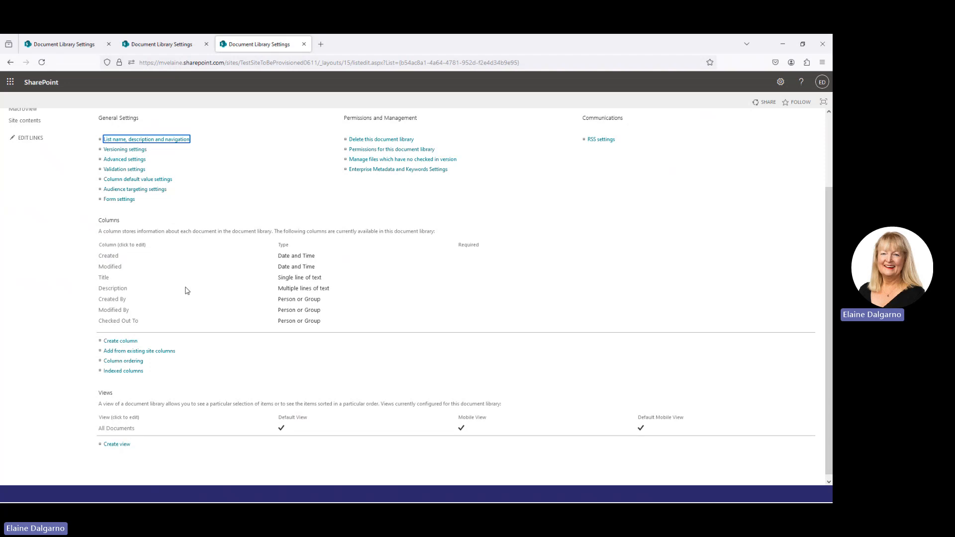
{"action": "left_click", "coordinate": [540, 65]}
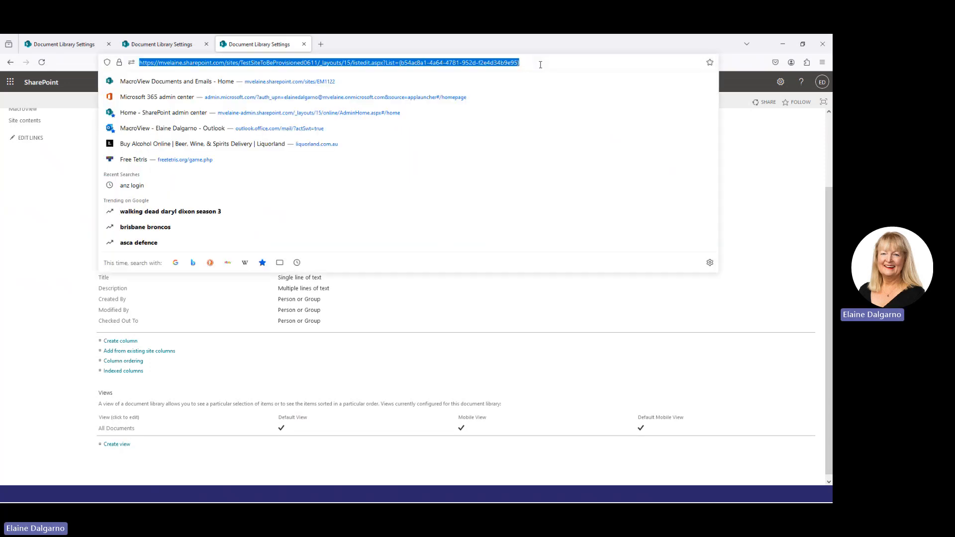
{"action": "key", "text": "Return"}
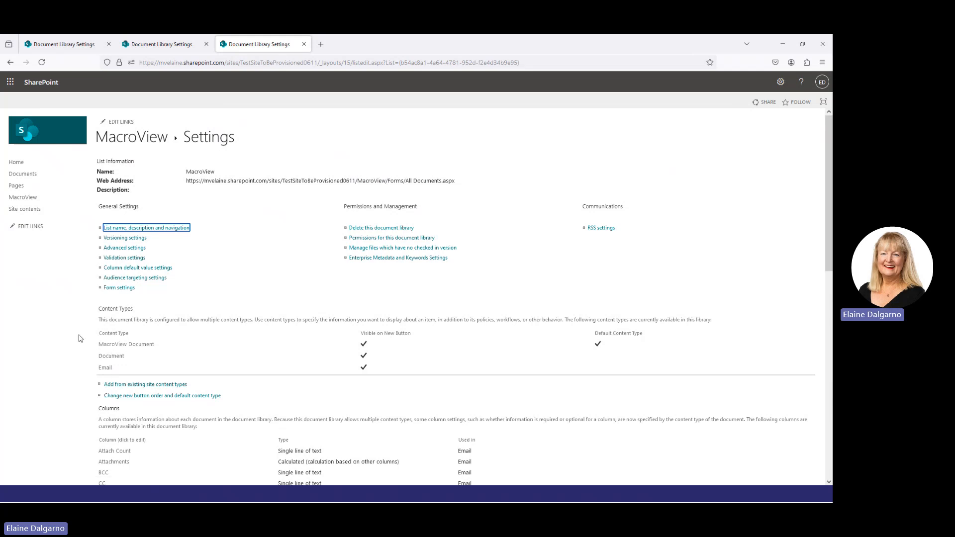
{"action": "scroll", "coordinate": [79, 338], "scroll_direction": "down", "scroll_amount": 1}
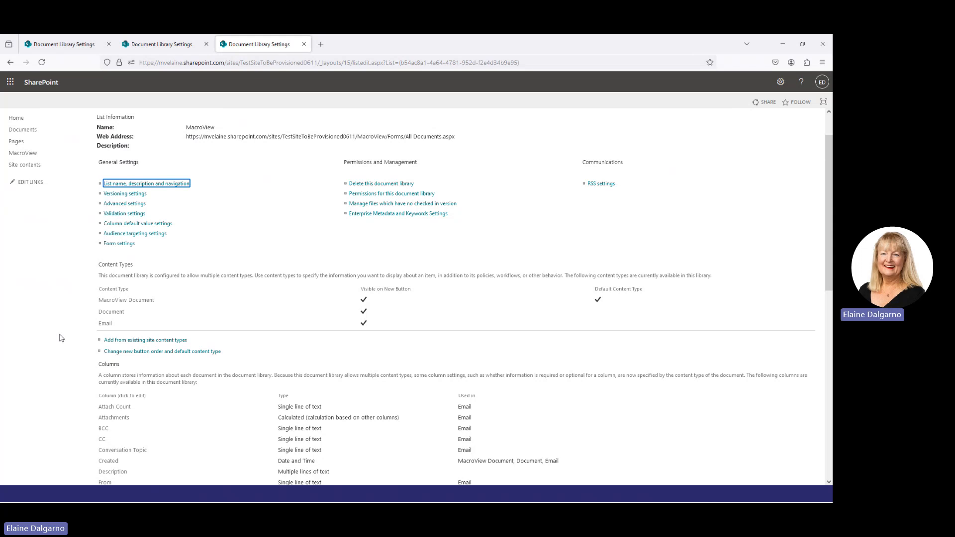
- Examine the library's Document content type and its advanced setting for content type management, returning to the library settings
{"action": "left_click", "coordinate": [111, 316]}
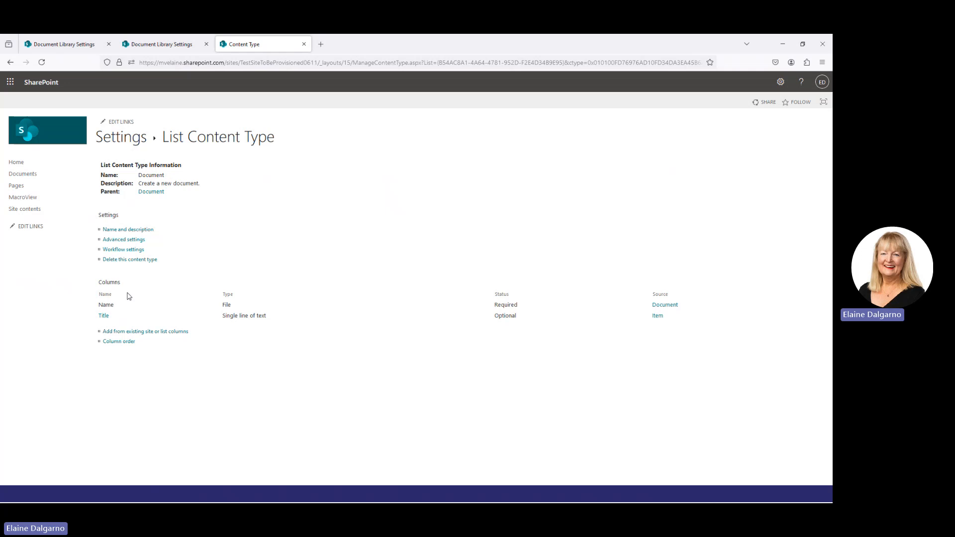
{"action": "left_click", "coordinate": [120, 141]}
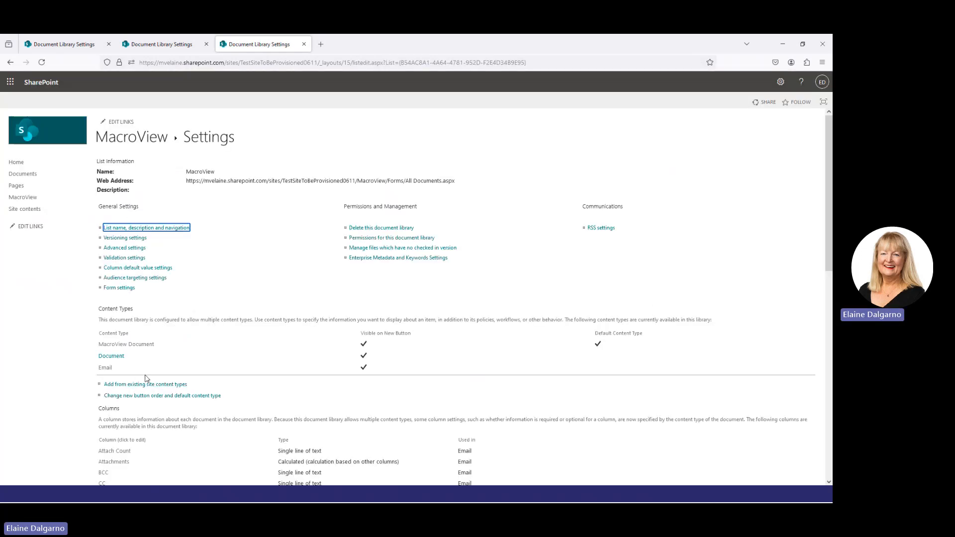
{"action": "scroll", "coordinate": [81, 382], "scroll_direction": "down", "scroll_amount": 1}
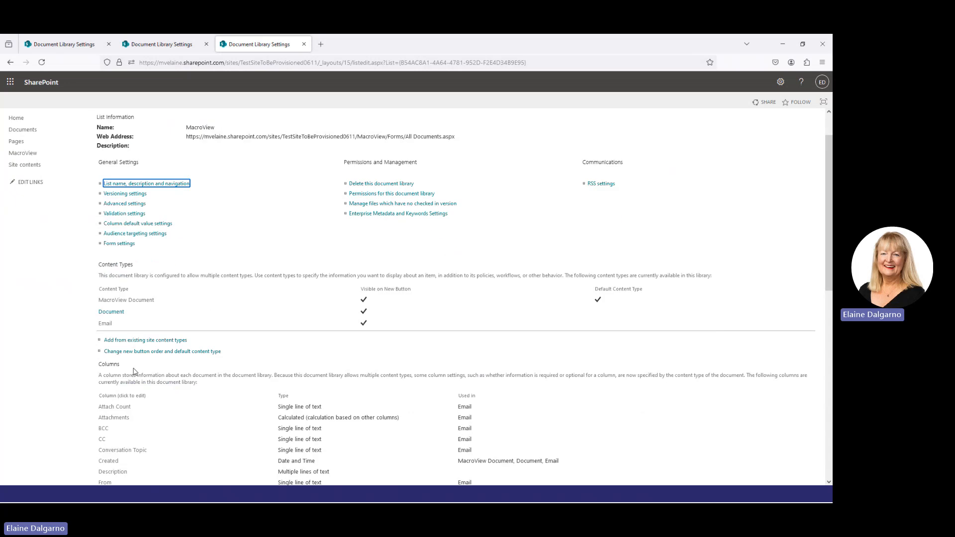
{"action": "left_click", "coordinate": [111, 205]}
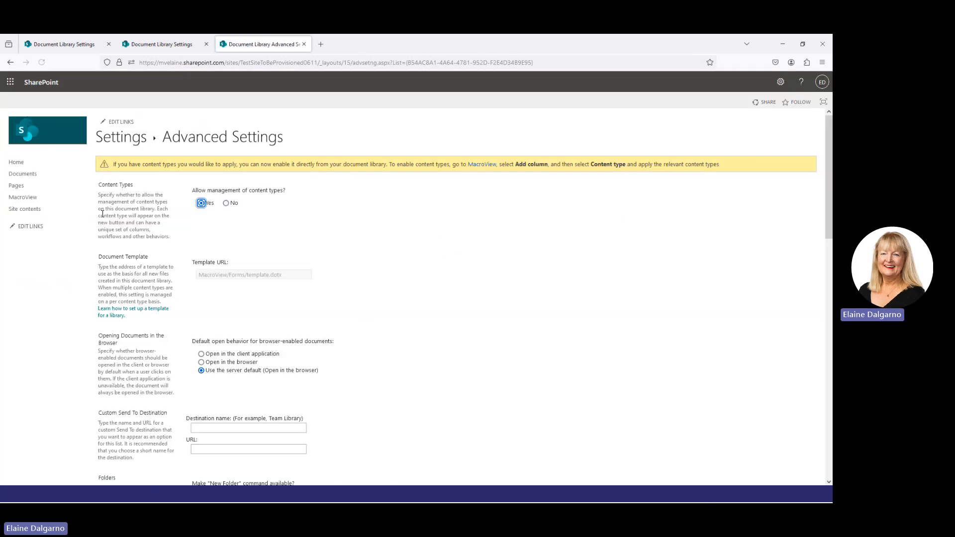
{"action": "left_click", "coordinate": [118, 138]}
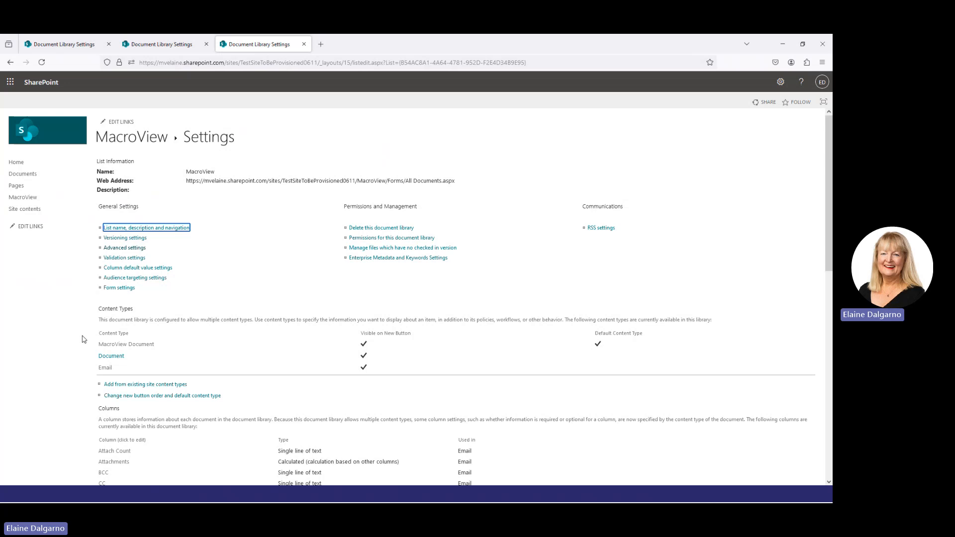
{"action": "scroll", "coordinate": [84, 339], "scroll_direction": "down", "scroll_amount": 1}
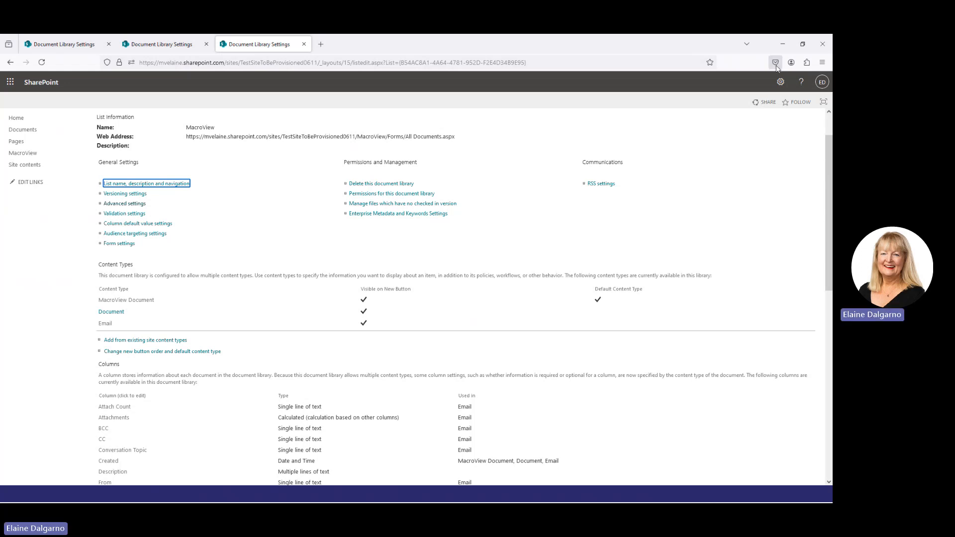
- Return to MacroView DMS Explorer and provision a MacroView Resource Library in TestSiteToBeProvisioned with title Resources and URL suffix resources
{"action": "left_click", "coordinate": [781, 50]}
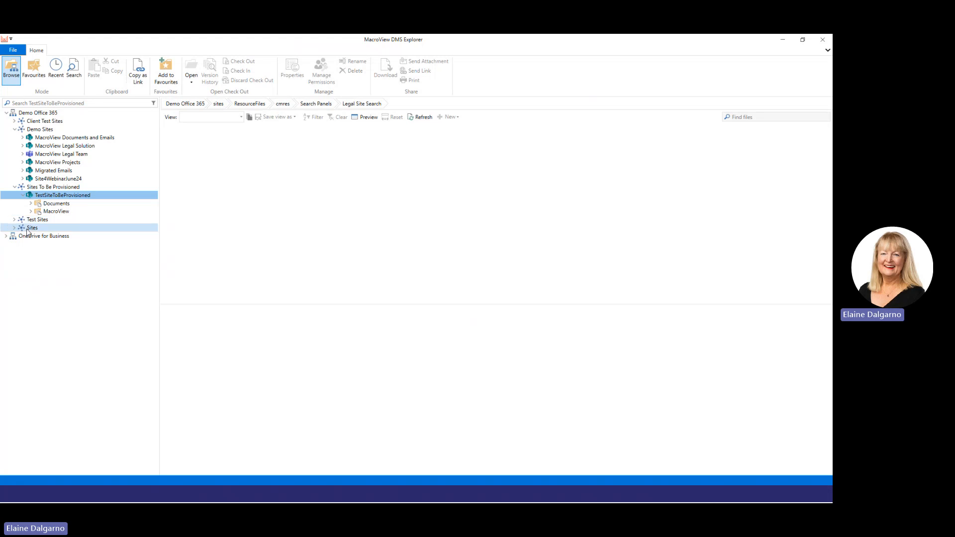
{"action": "right_click", "coordinate": [58, 198]}
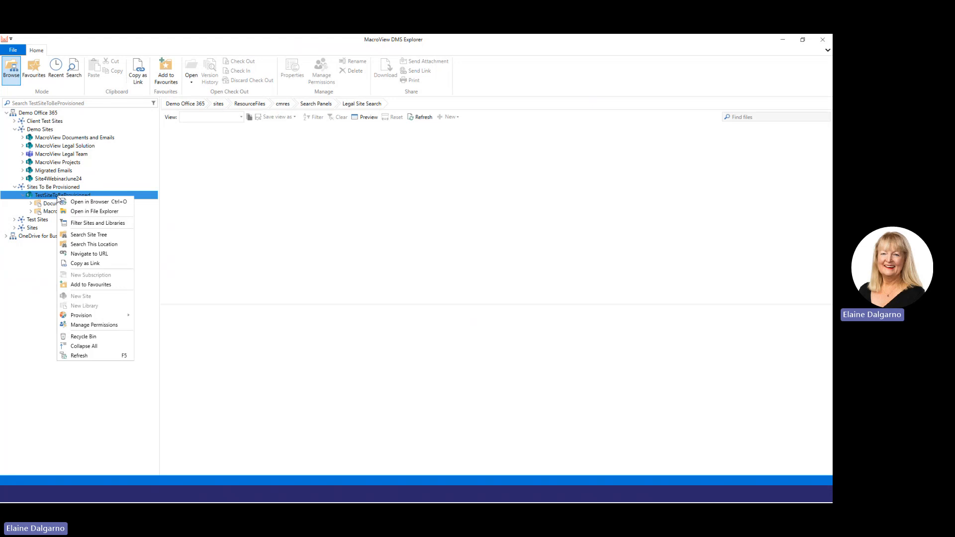
{"action": "mouse_move", "coordinate": [89, 317]}
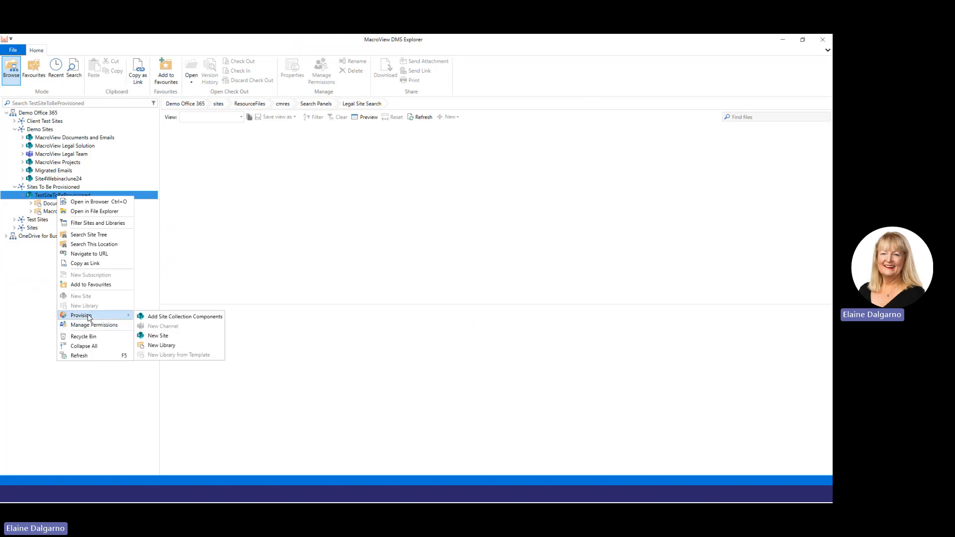
{"action": "left_click", "coordinate": [155, 346]}
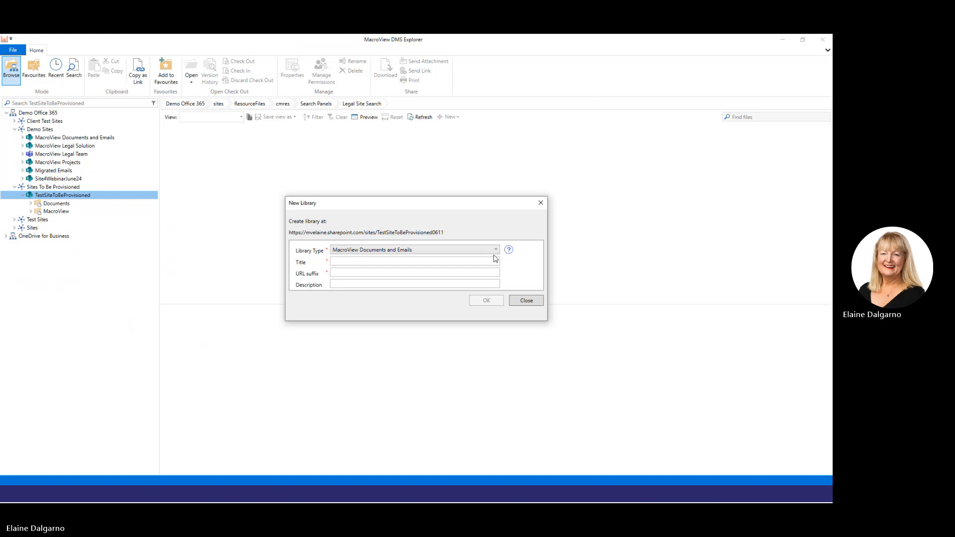
{"action": "left_click", "coordinate": [495, 250]}
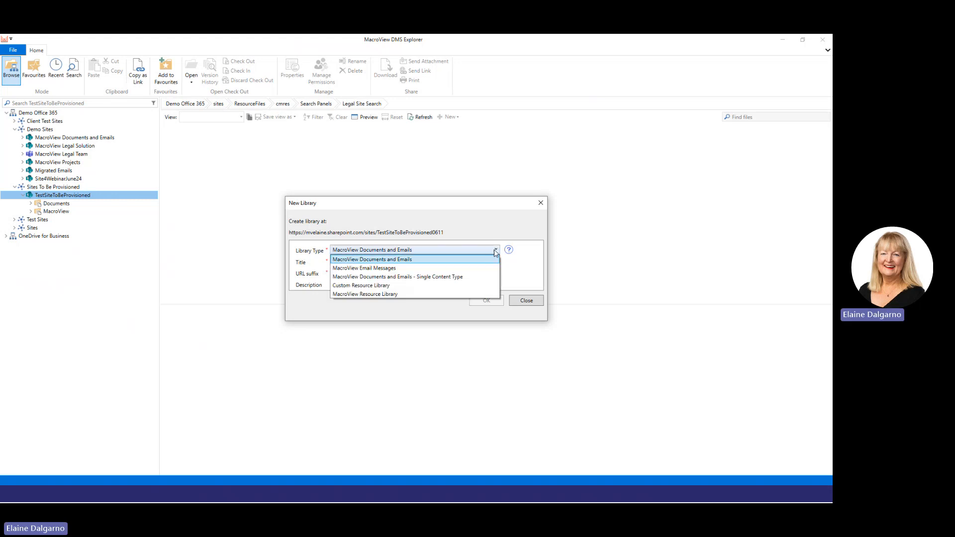
{"action": "left_click", "coordinate": [366, 294]}
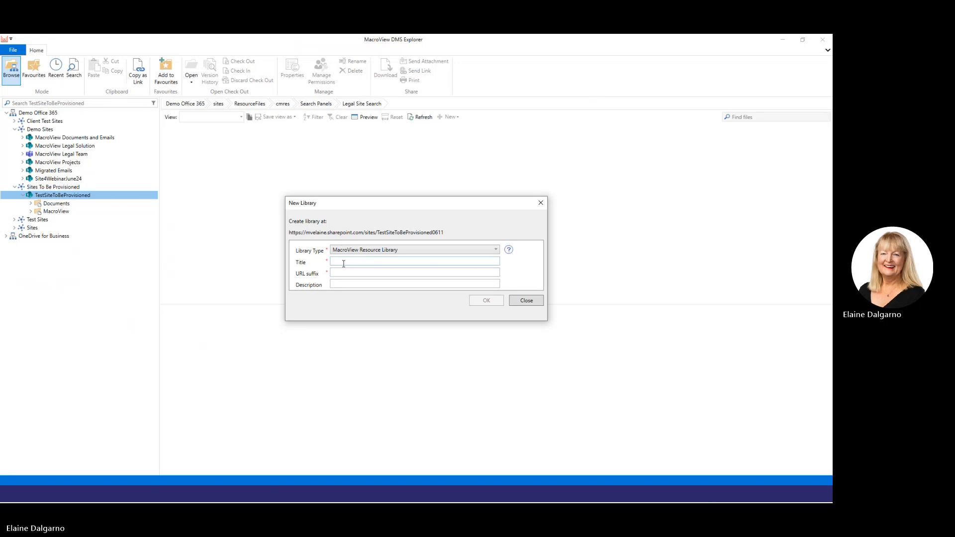
{"action": "left_click", "coordinate": [342, 261]}
{"action": "type", "text": "Resources"}
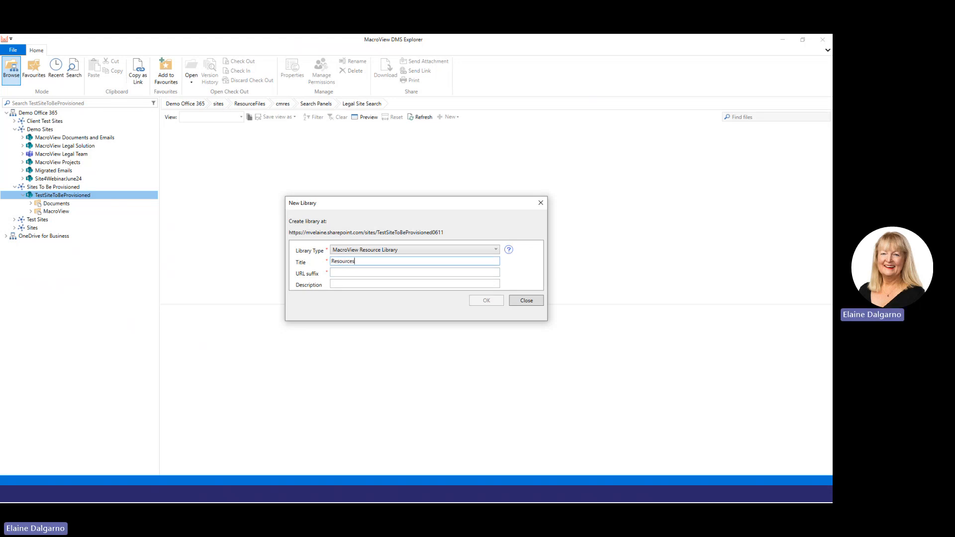
{"action": "key", "text": "Tab"}
{"action": "type", "text": "res"}
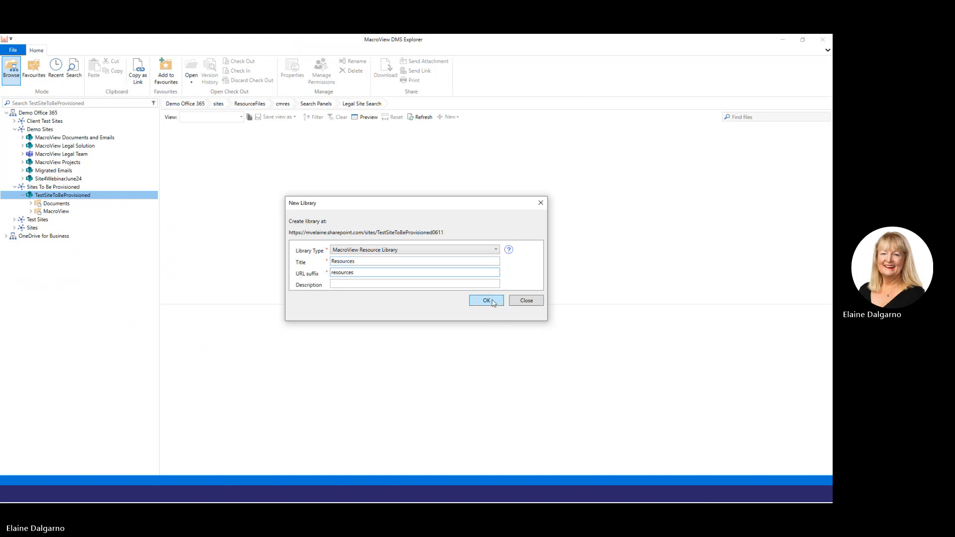
{"action": "left_click", "coordinate": [492, 302]}
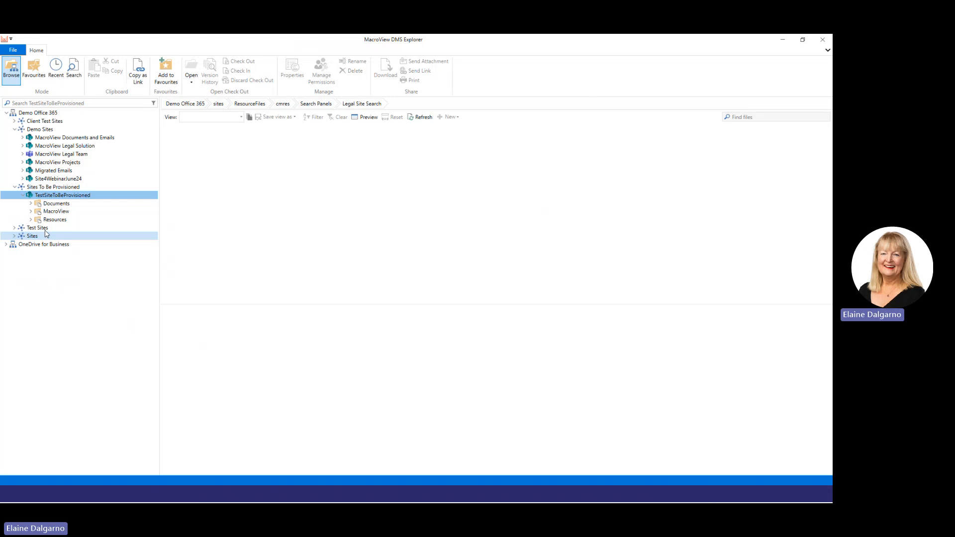
- Switch to File Explorer, delete TreeNodesToHide.xml from the MacroView DMF Store folder, and refresh TestSiteToBeProvisioned back in MacroView DMS Explorer
{"action": "left_click", "coordinate": [20, 139]}
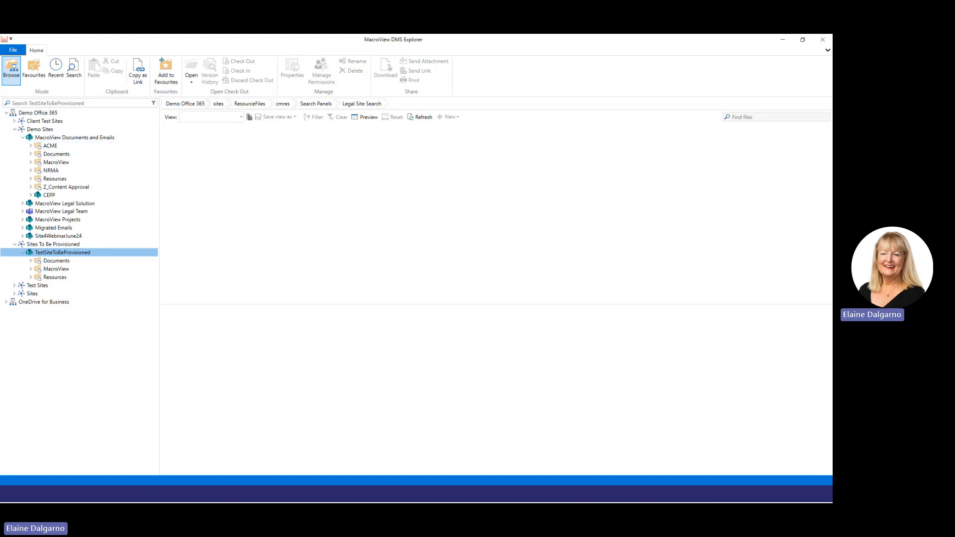
{"action": "key", "text": "alt+Tab"}
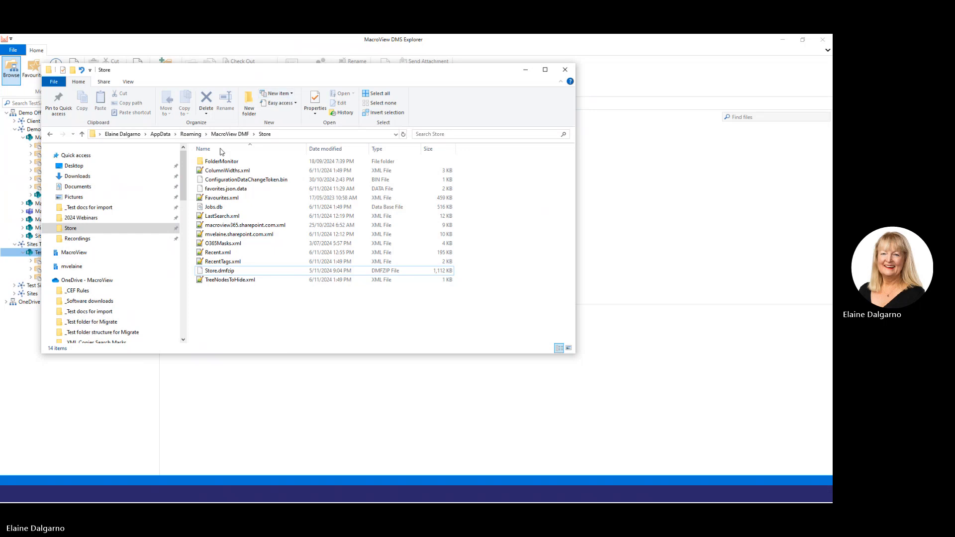
{"action": "left_click", "coordinate": [239, 281]}
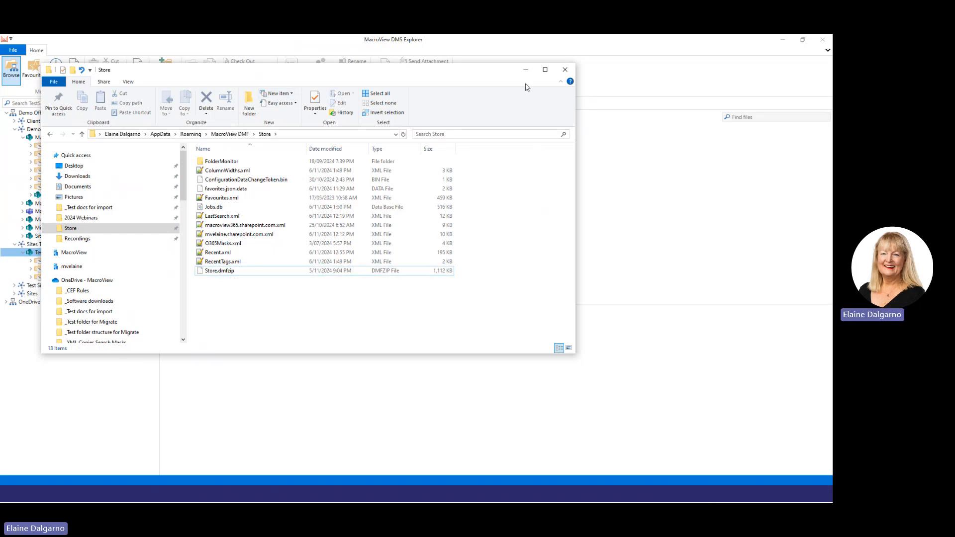
{"action": "left_click", "coordinate": [525, 70]}
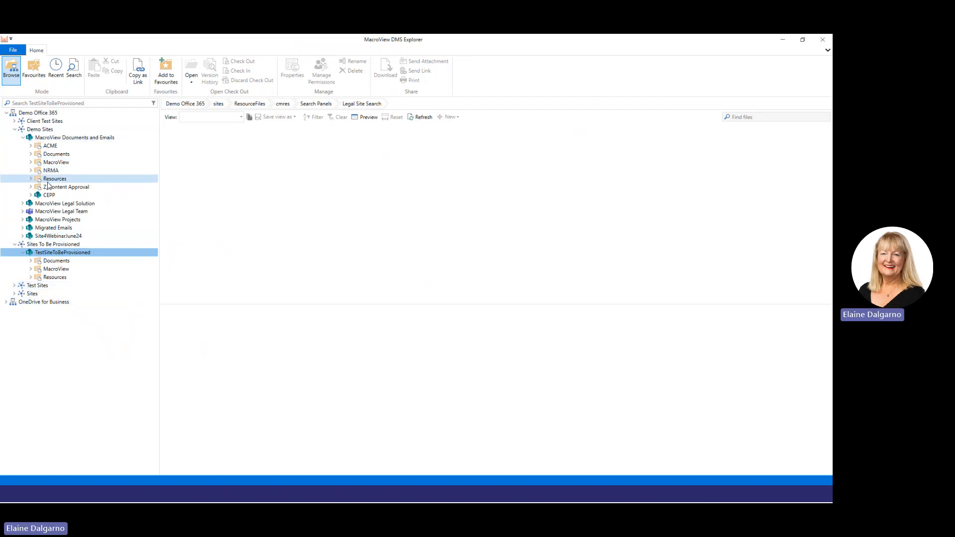
{"action": "right_click", "coordinate": [56, 256]}
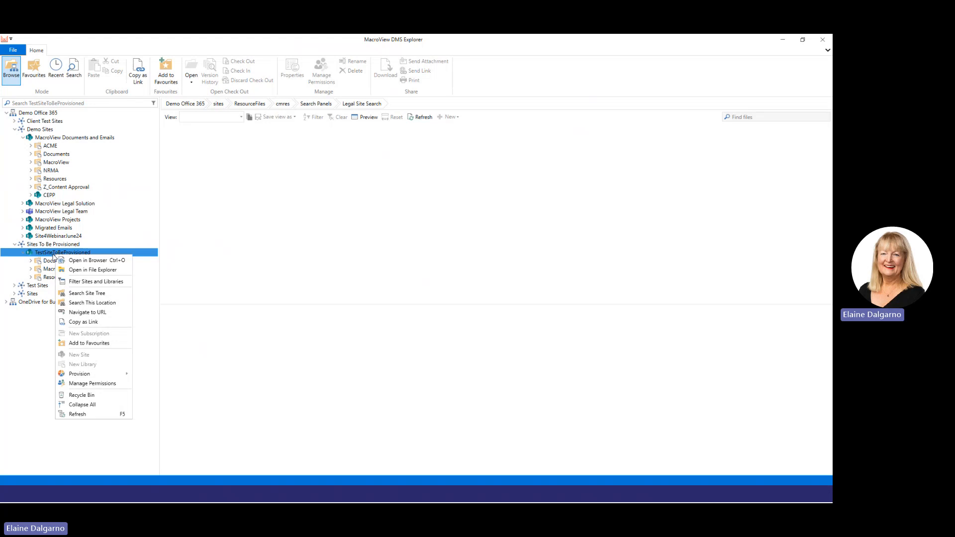
{"action": "left_click", "coordinate": [78, 414]}
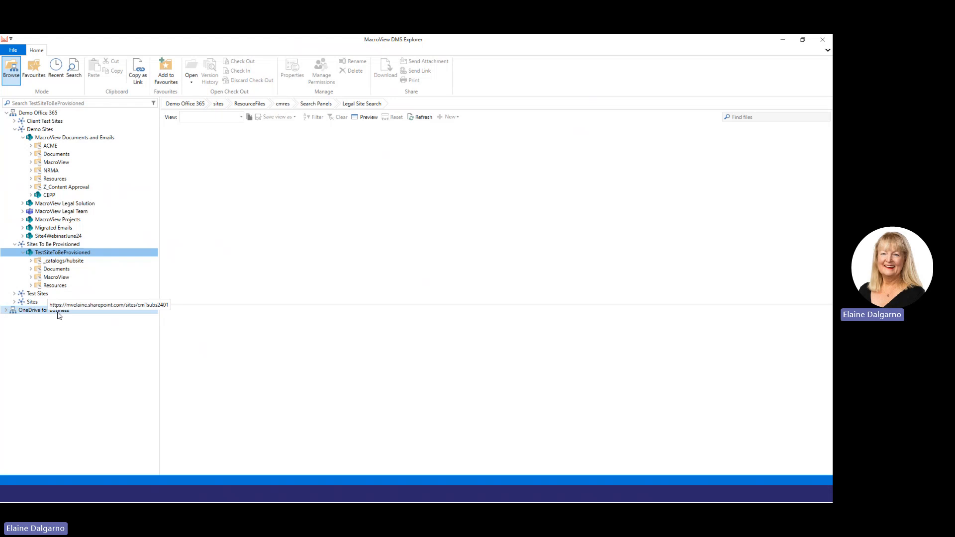
- Set the Central Configuration Location in the support options to TestSiteToBeProvisioned's Resources library and refresh the configuration data
{"action": "left_click", "coordinate": [11, 51]}
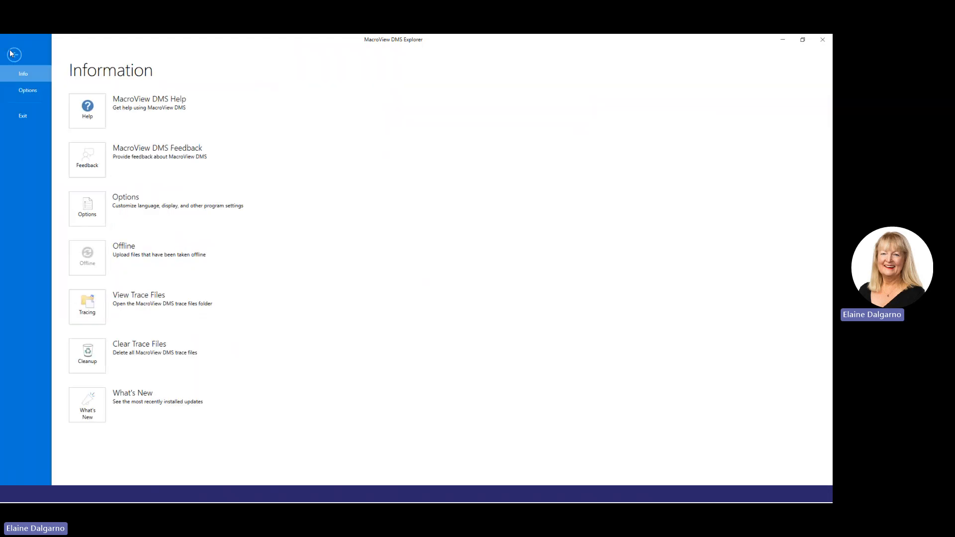
{"action": "left_click", "coordinate": [87, 211]}
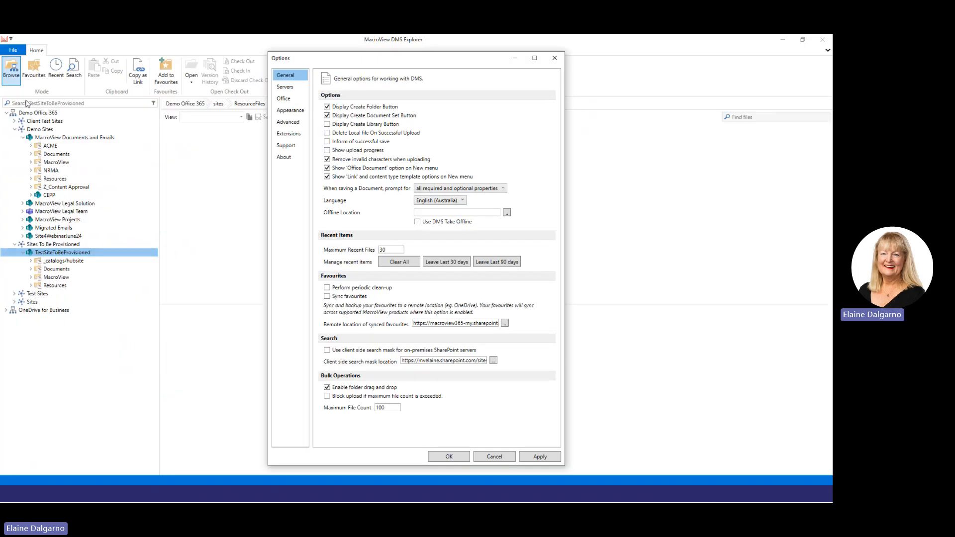
{"action": "left_click", "coordinate": [292, 148]}
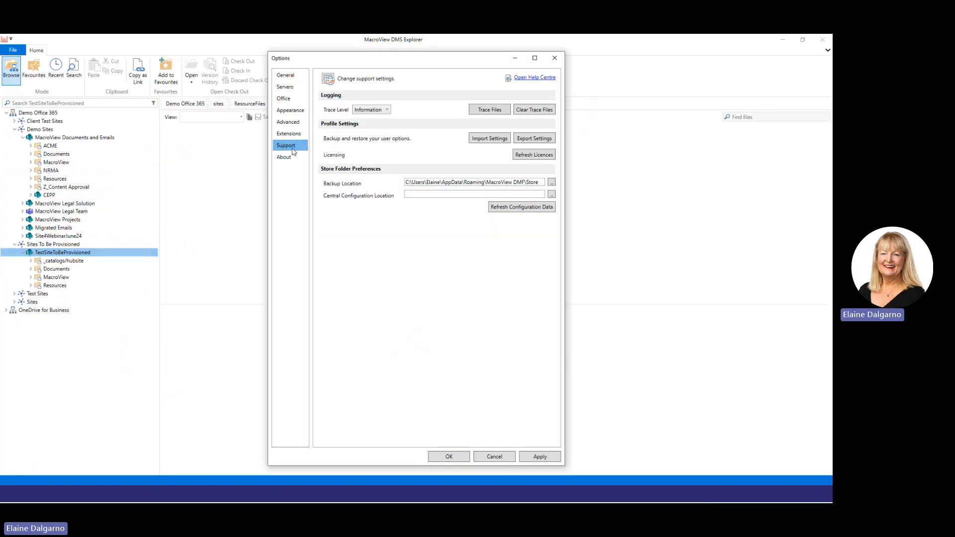
{"action": "left_click", "coordinate": [551, 194]}
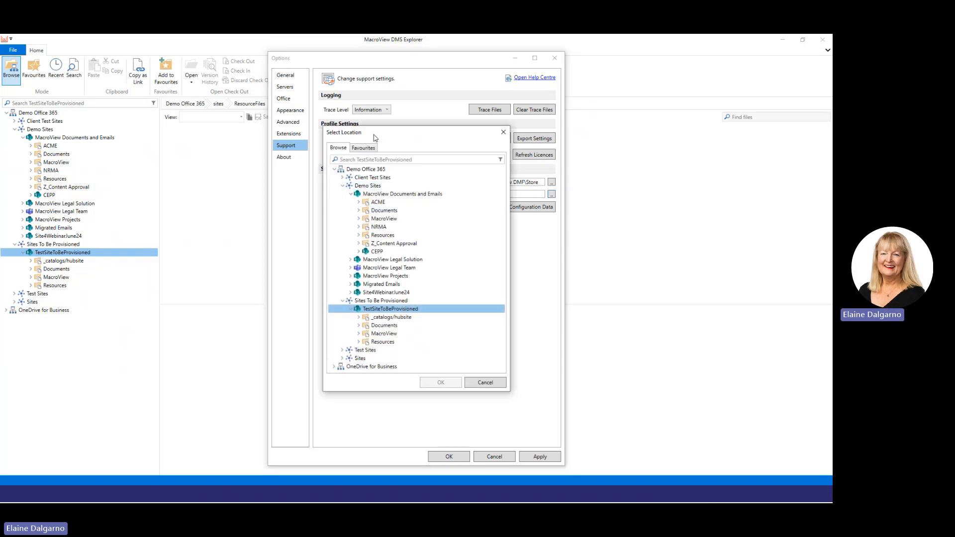
{"action": "left_click_drag", "start_coordinate": [376, 138], "coordinate": [486, 140]}
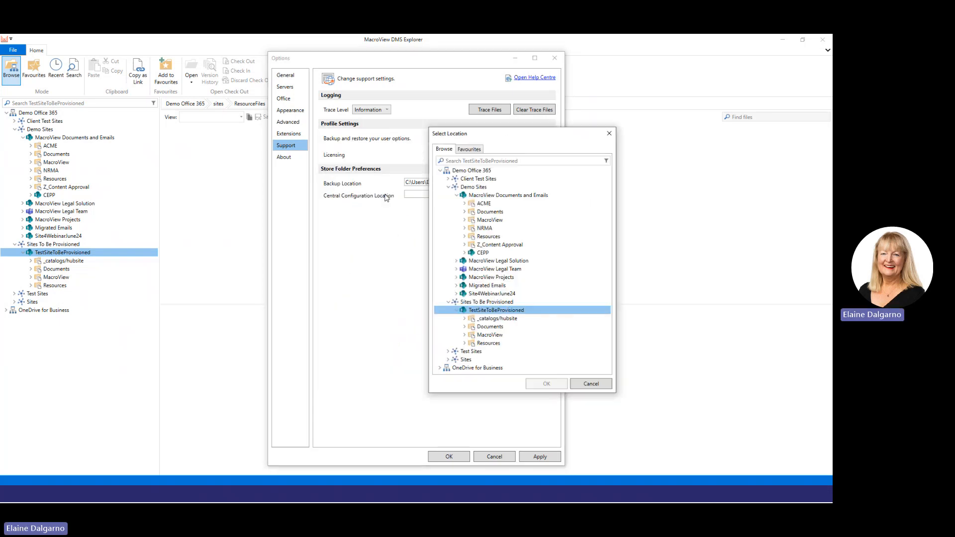
{"action": "left_click", "coordinate": [483, 345]}
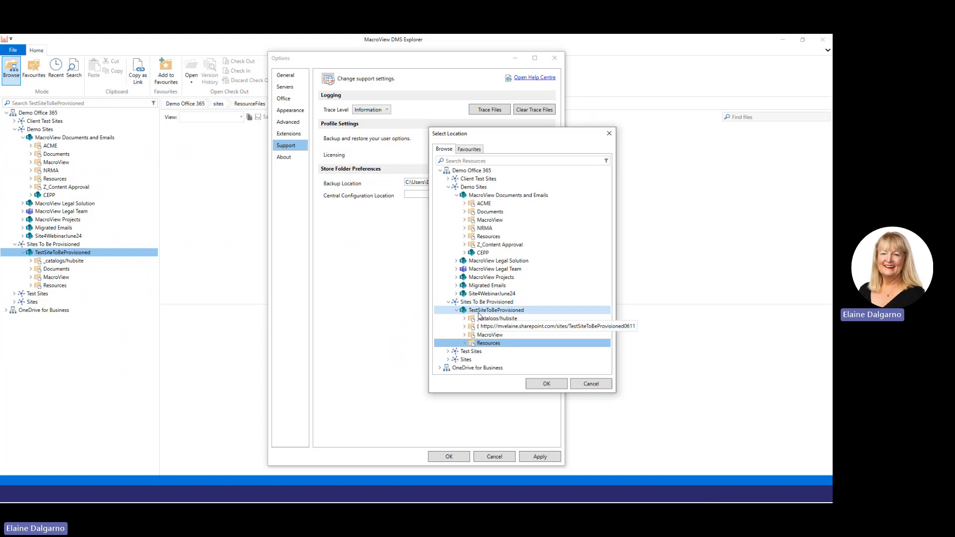
{"action": "left_click", "coordinate": [547, 387]}
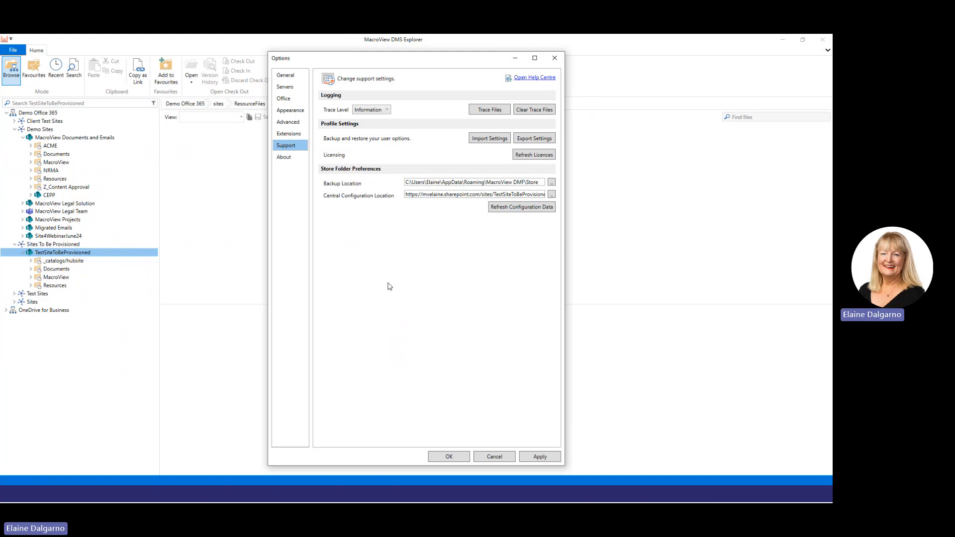
{"action": "left_click", "coordinate": [511, 208]}
{"action": "left_click", "coordinate": [449, 456]}
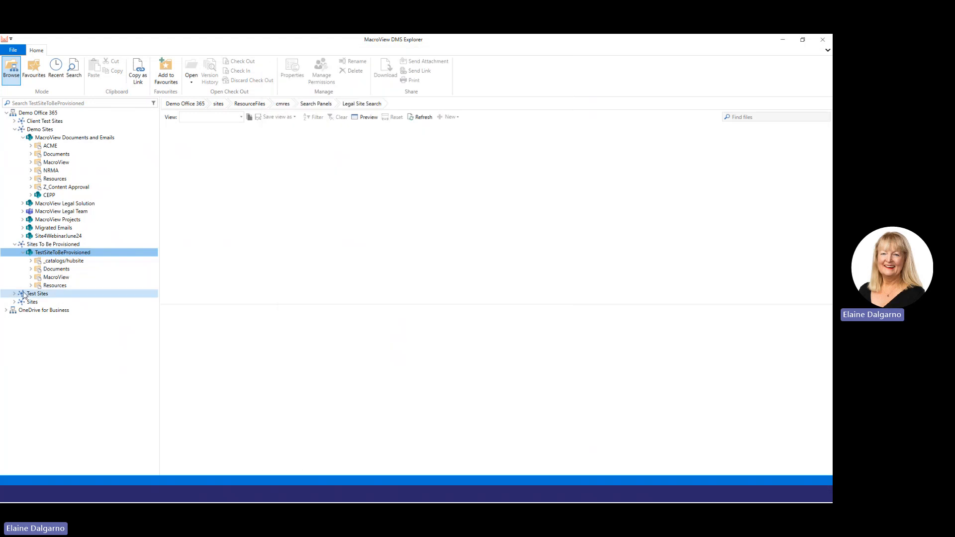
- Refresh TestSiteToBeProvisioned, open its Resources library and preview the TreeNodesToHide.xml file
{"action": "right_click", "coordinate": [48, 255]}
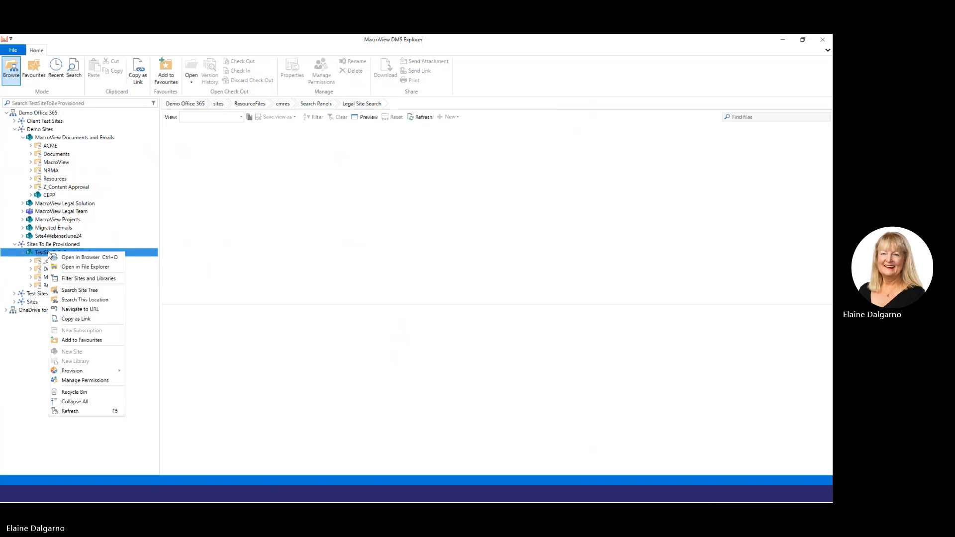
{"action": "left_click", "coordinate": [74, 413]}
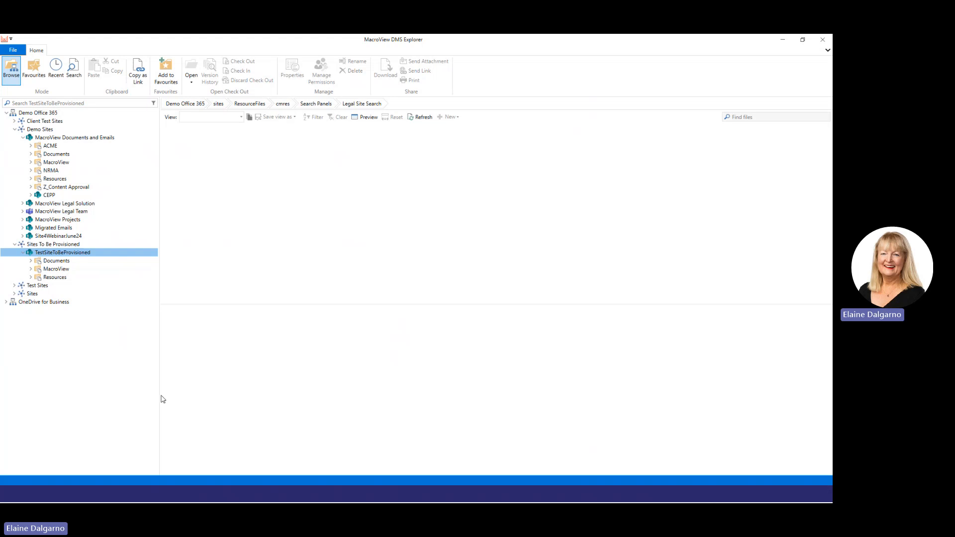
{"action": "left_click", "coordinate": [30, 277]}
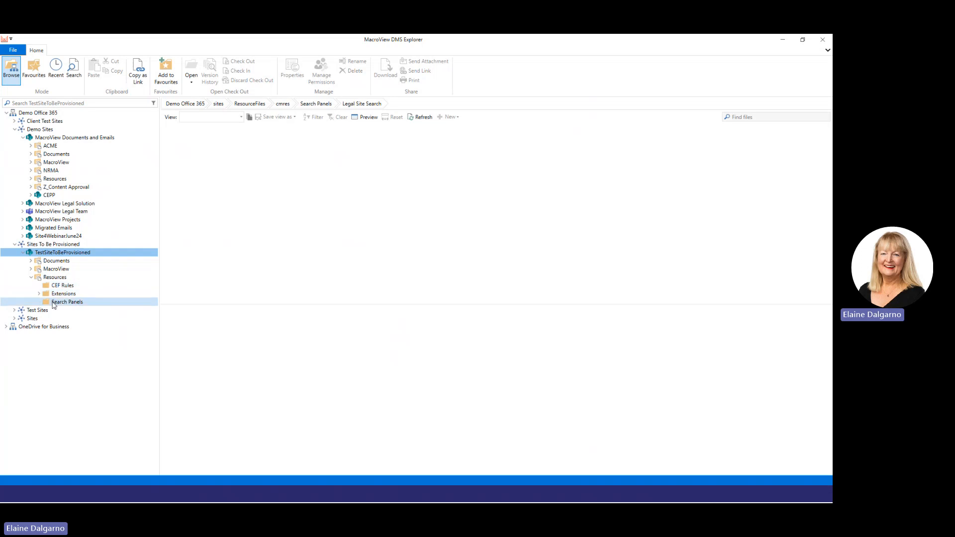
{"action": "left_click", "coordinate": [59, 278]}
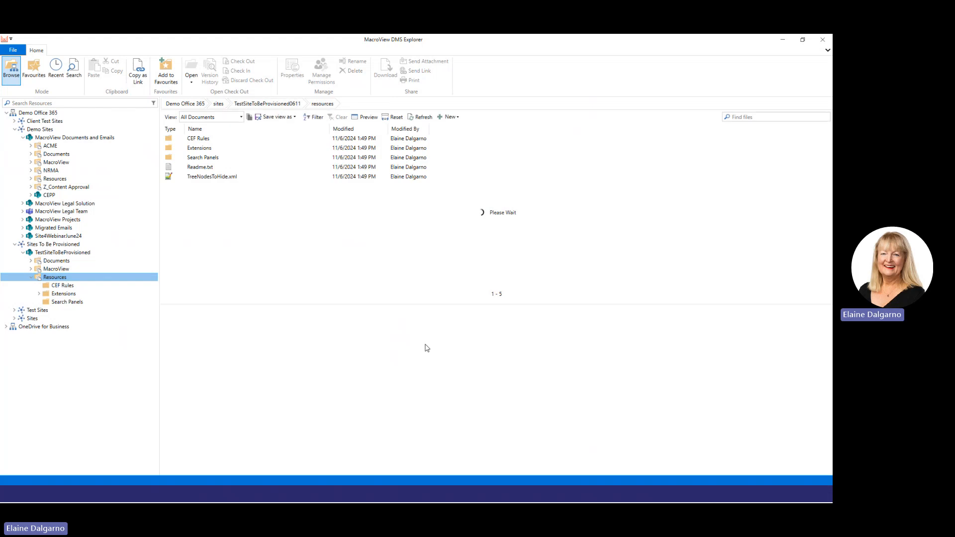
{"action": "left_click", "coordinate": [215, 180]}
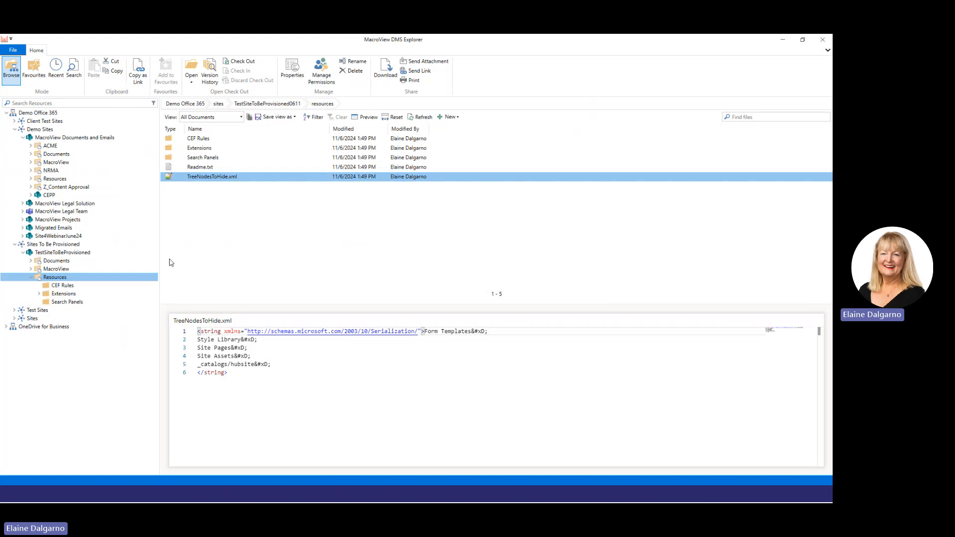
- Examine the full list of libraries to ignore in the appearance options, closing the options without changes
{"action": "left_click", "coordinate": [13, 50]}
{"action": "left_click", "coordinate": [90, 208]}
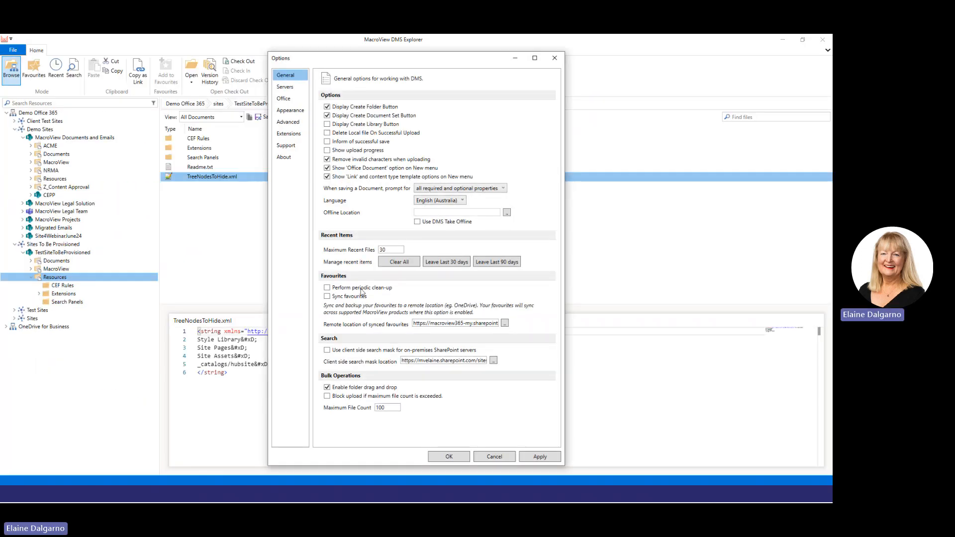
{"action": "left_click", "coordinate": [290, 110]}
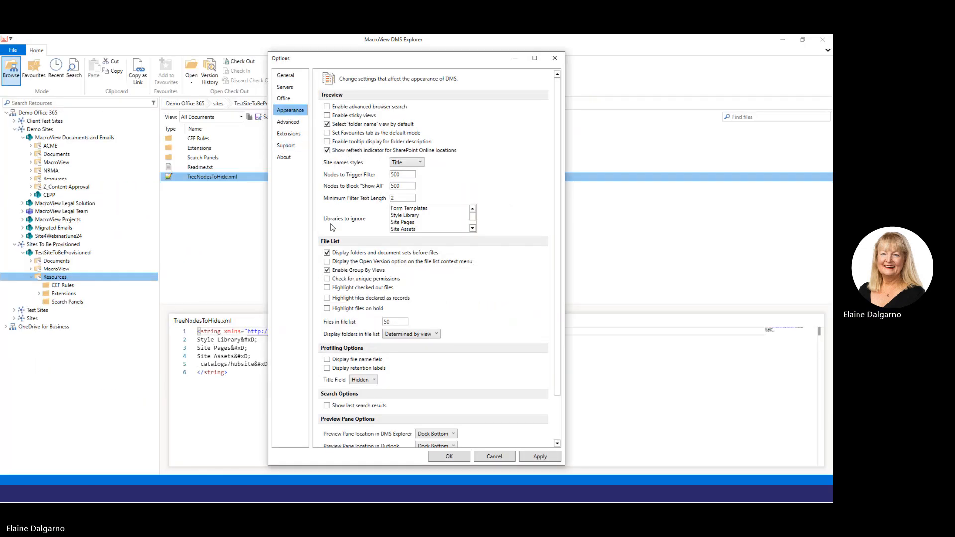
{"action": "left_click", "coordinate": [472, 228]}
{"action": "left_click", "coordinate": [472, 228]}
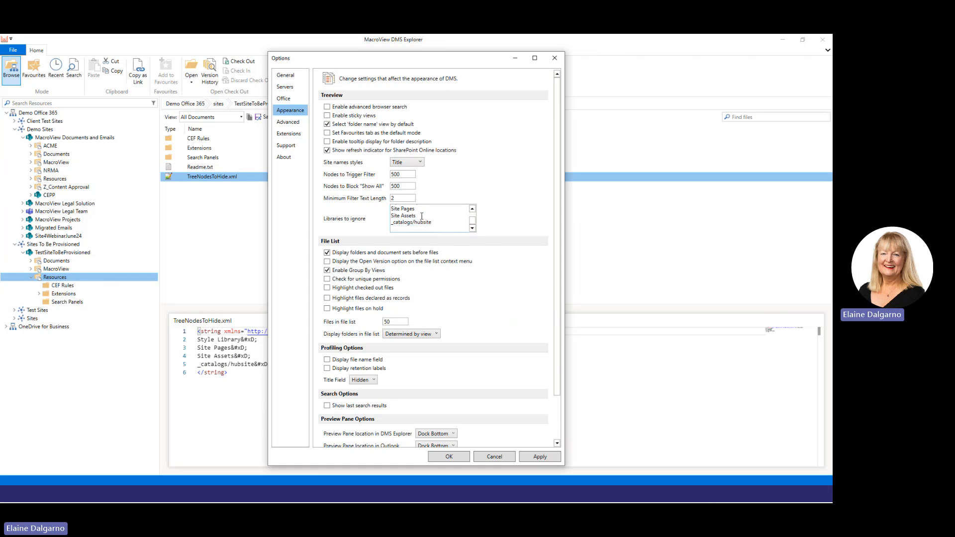
{"action": "left_click", "coordinate": [483, 457]}
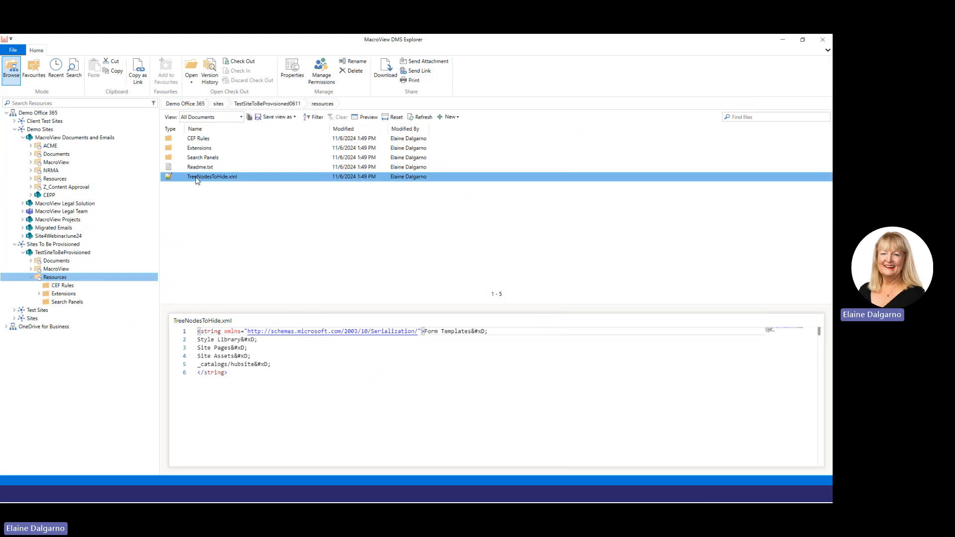
- Check the Central Configuration Location in the support options and close them without changes
{"action": "left_click", "coordinate": [13, 51]}
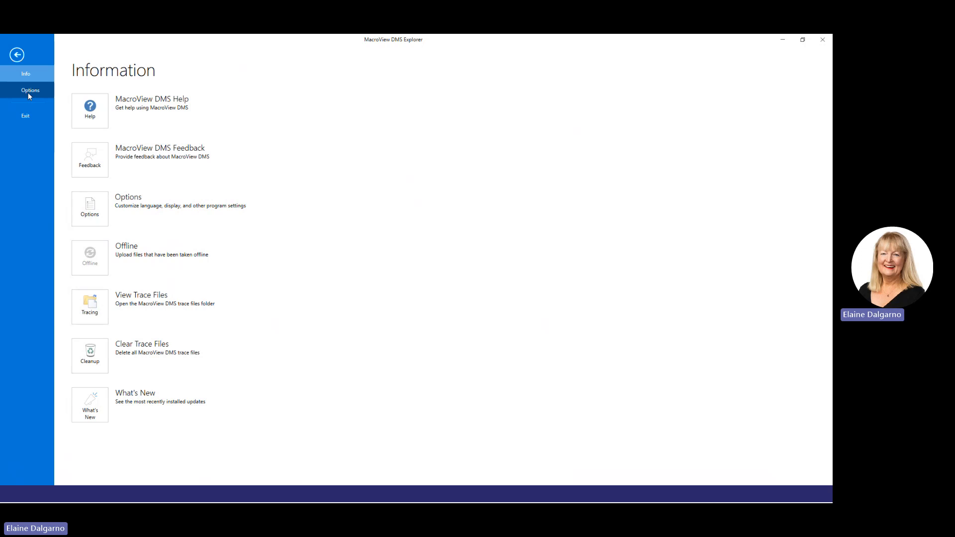
{"action": "left_click", "coordinate": [28, 92]}
{"action": "left_click", "coordinate": [287, 145]}
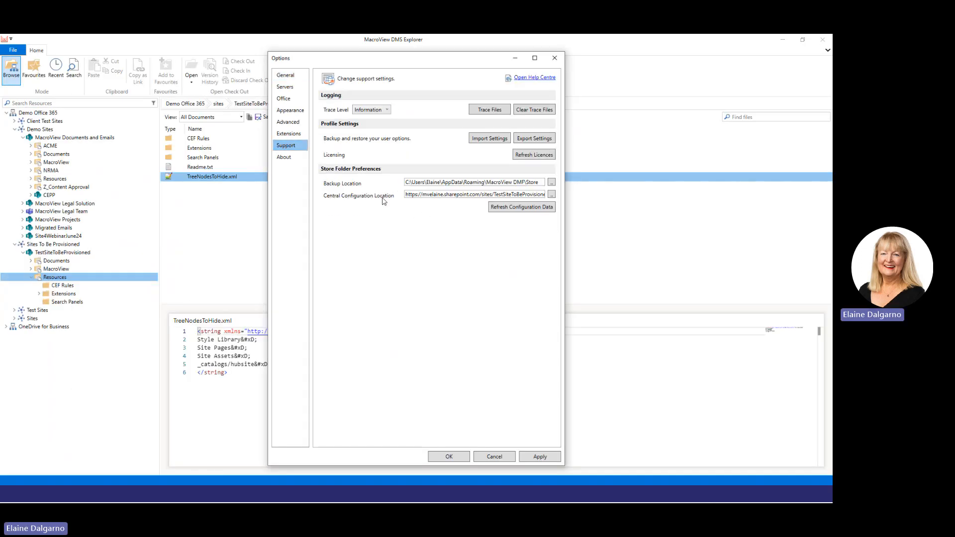
{"action": "left_click", "coordinate": [494, 457]}
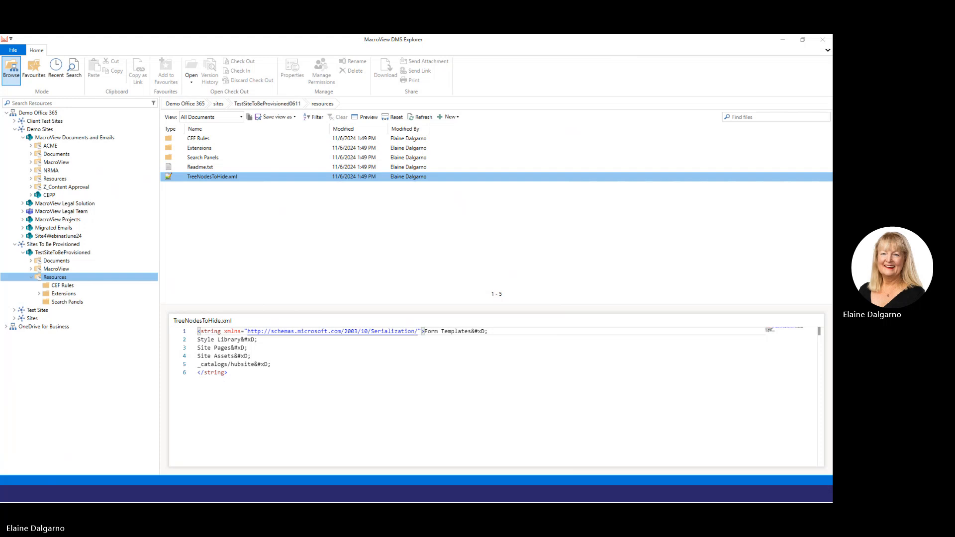
- Minimise the PowerPoint editing window and switch to the MacroView Solution Provisioning (MVSP) slide show
{"action": "key", "text": "alt+Tab"}
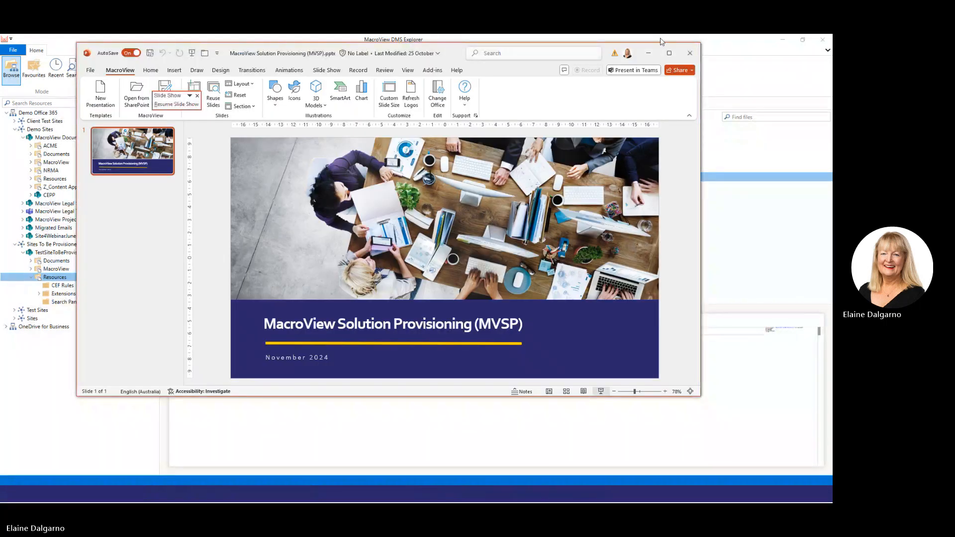
{"action": "left_click", "coordinate": [648, 53]}
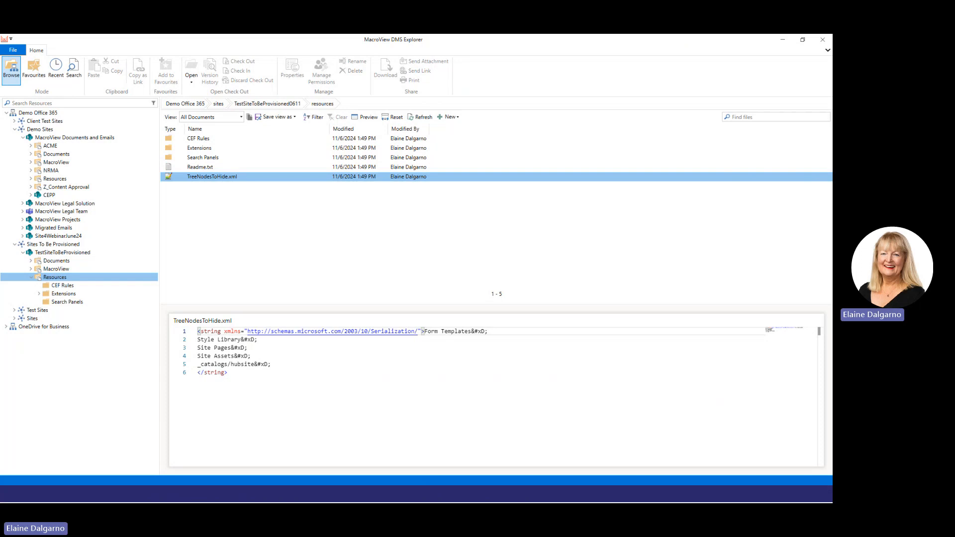
{"action": "key", "text": "alt+Tab"}
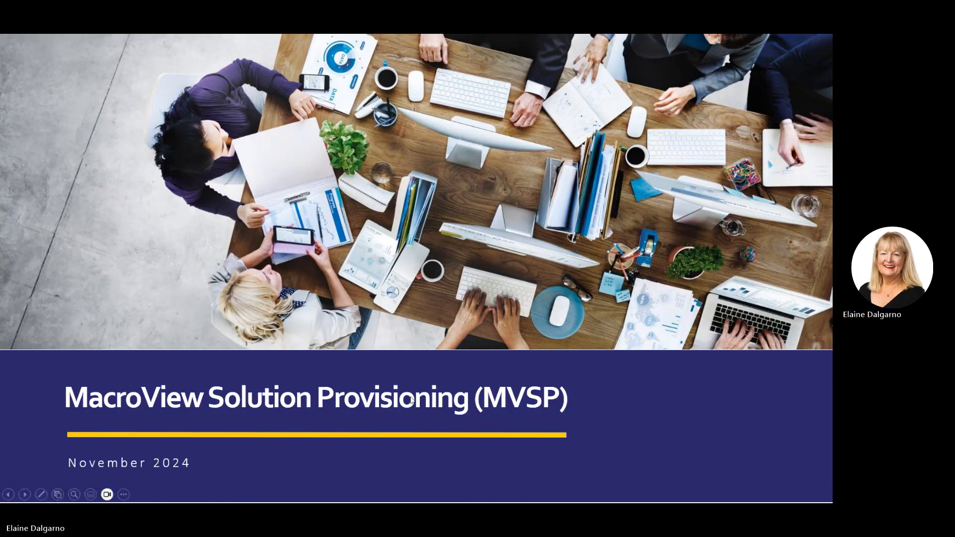